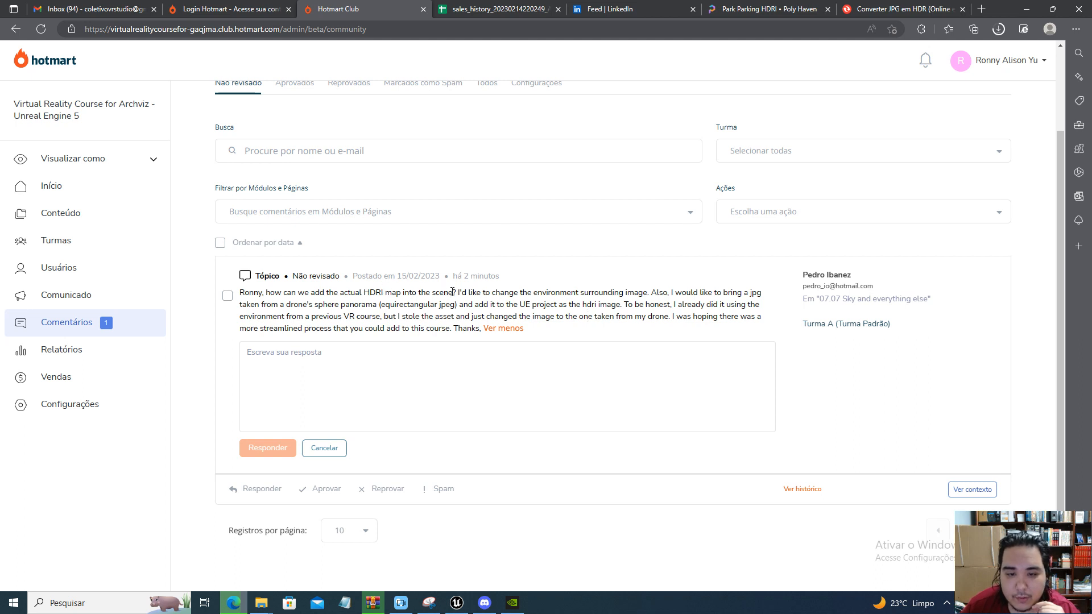
Read the student's comment about adding an HDRI map and a drone panorama JPG to the Unreal Engine scene
{"action": "left_click_drag", "start_coordinate": [456, 292], "coordinate": [454, 331]}
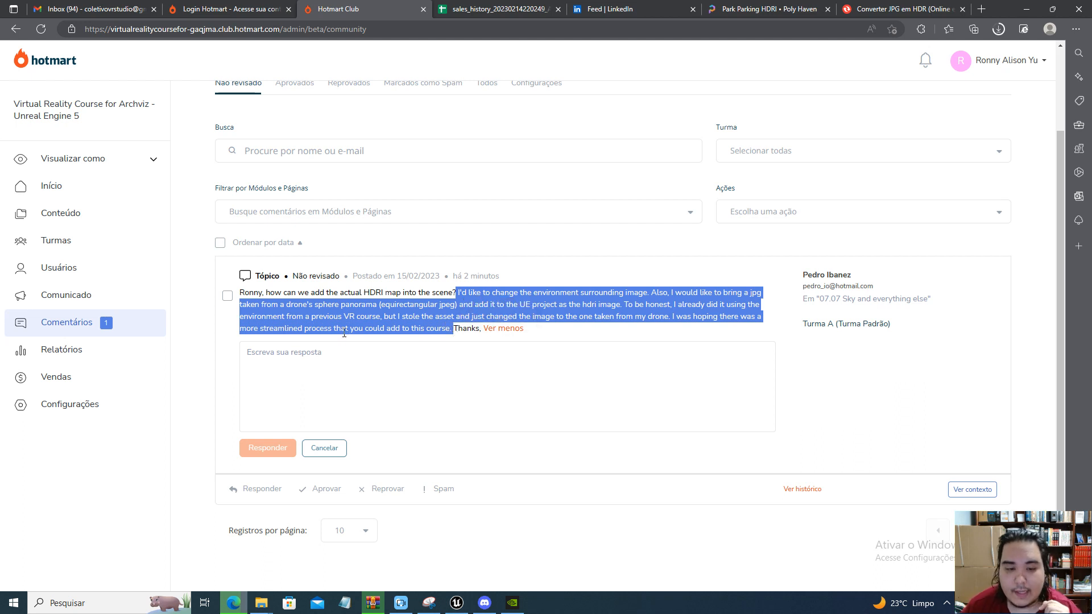
{"action": "left_click", "coordinate": [353, 317]}
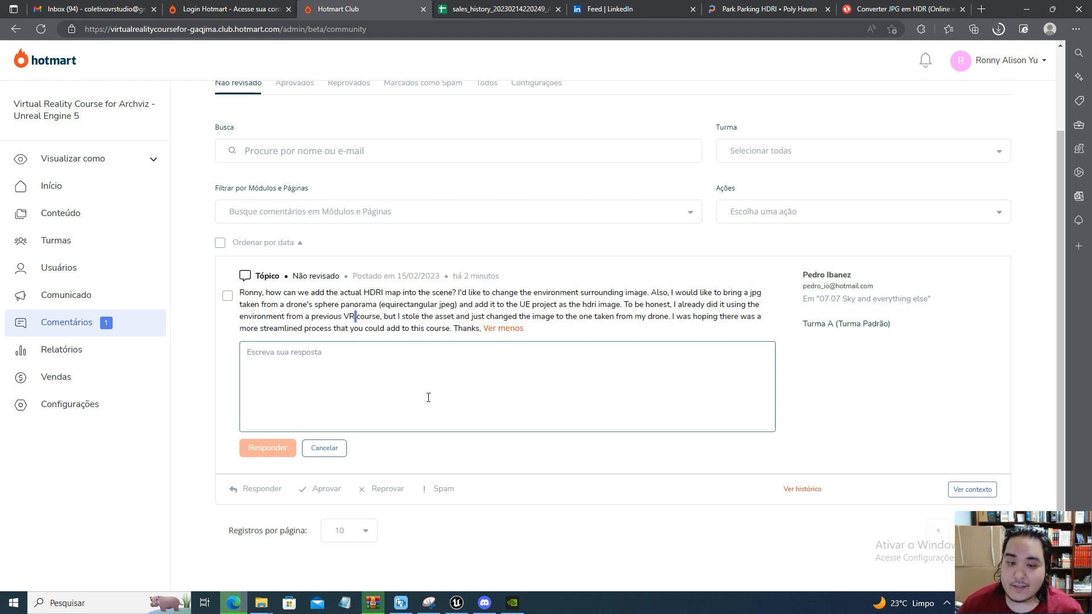
{"action": "left_click", "coordinate": [571, 331]}
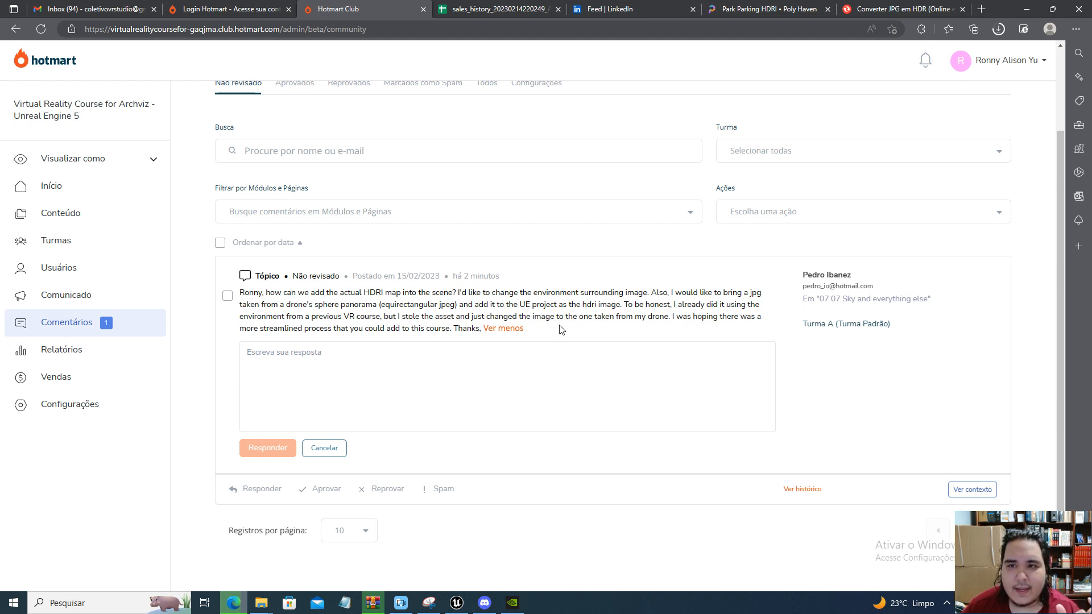
Capture the full Park Parking panorama on the Poly Haven page with the Windows Snipping Tool
{"action": "left_click", "coordinate": [736, 6]}
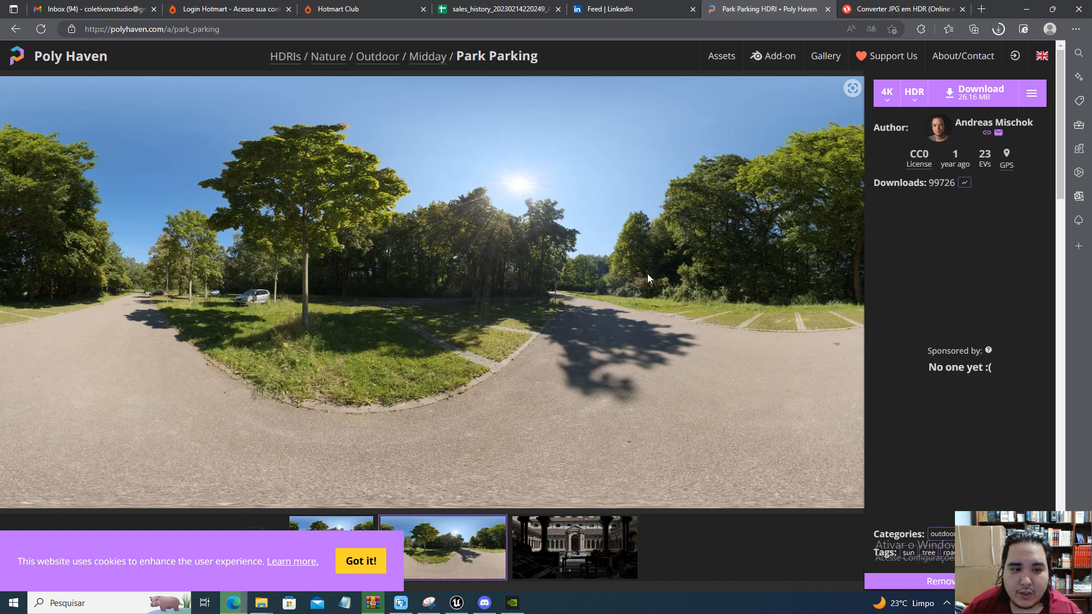
{"action": "left_click", "coordinate": [429, 602]}
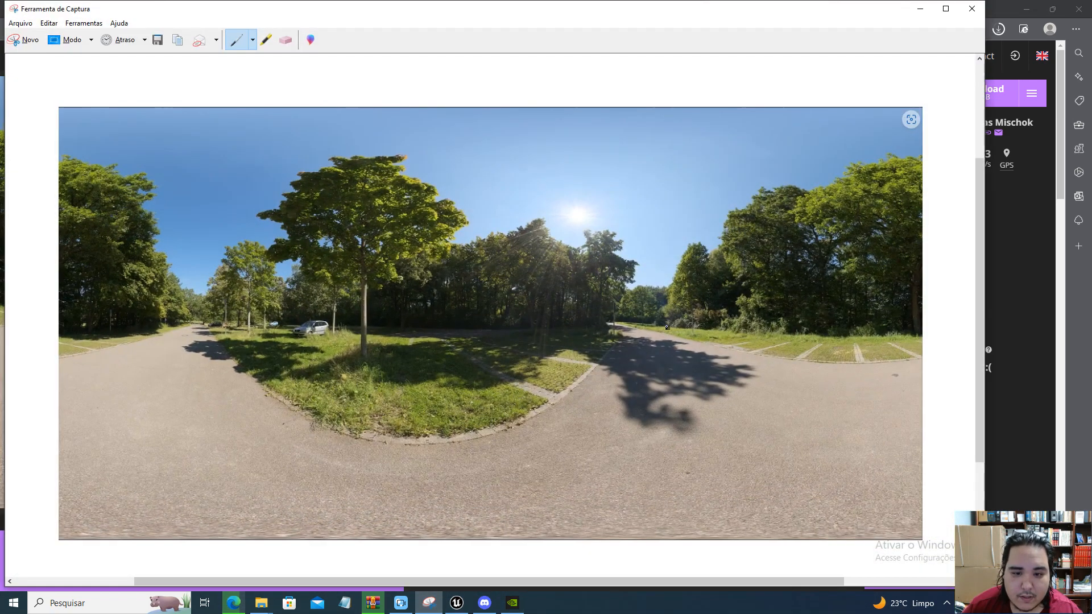
{"action": "left_click", "coordinate": [23, 39]}
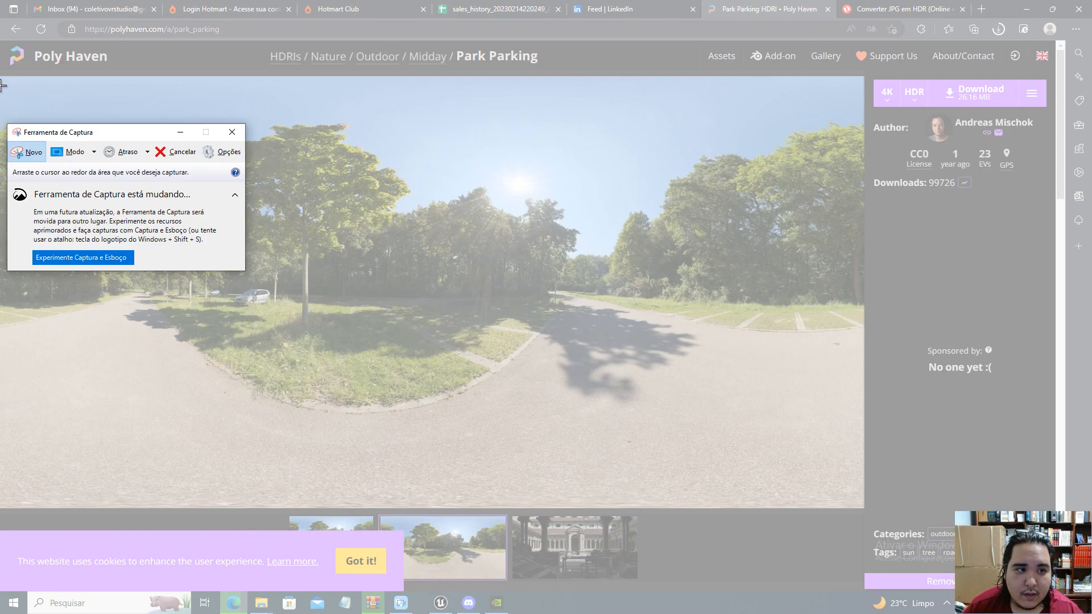
{"action": "left_click_drag", "start_coordinate": [3, 77], "coordinate": [862, 507]}
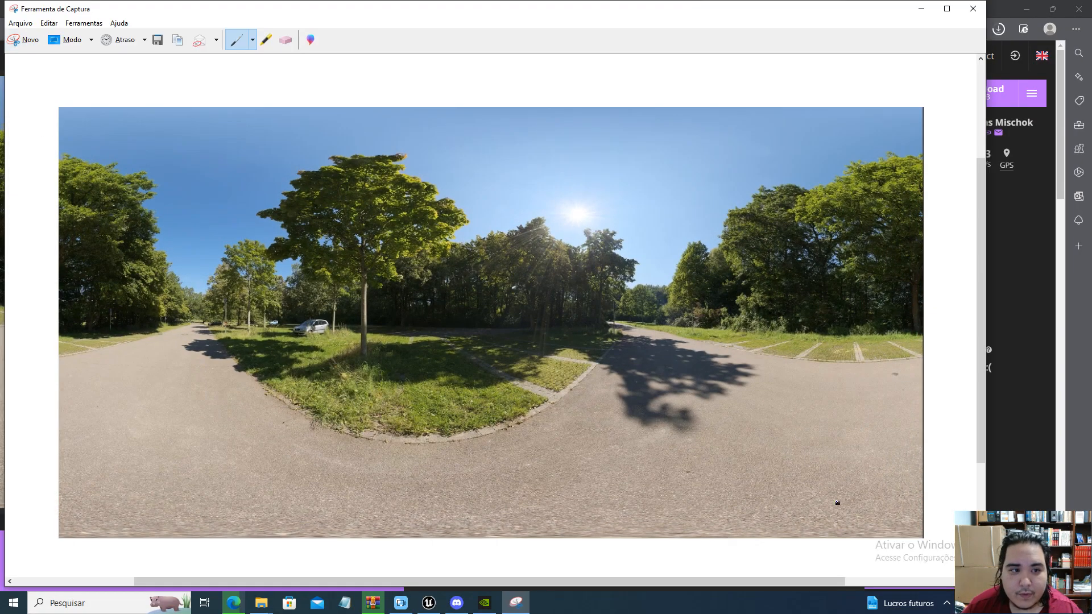
Save the panorama capture to the desktop as a JPEG file named Hdri-Pedro and minimize the Snipping Tool
{"action": "left_click", "coordinate": [158, 39]}
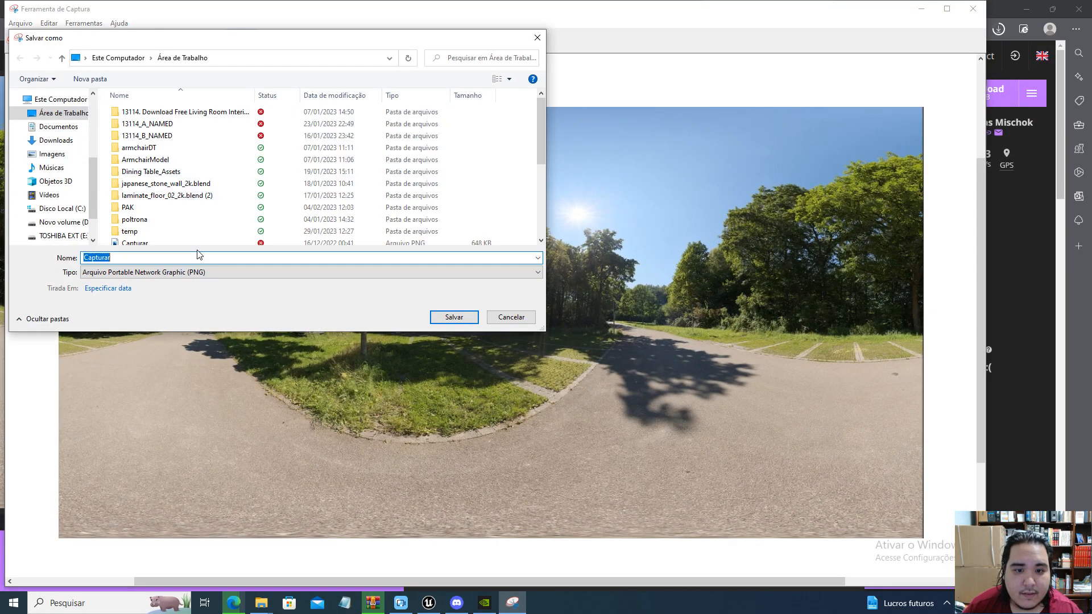
{"action": "left_click", "coordinate": [142, 273]}
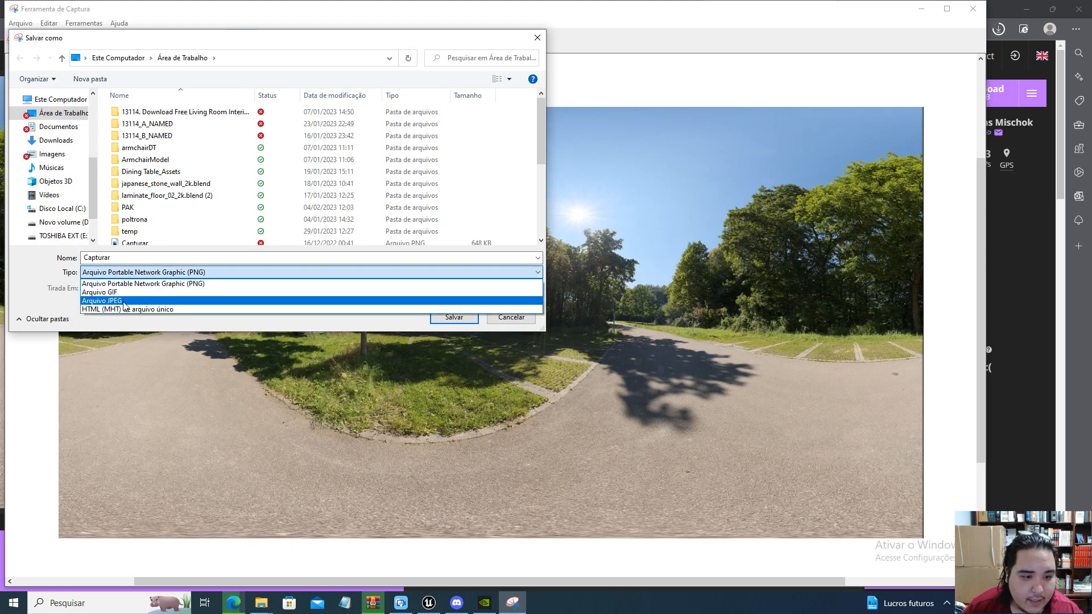
{"action": "left_click", "coordinate": [124, 306]}
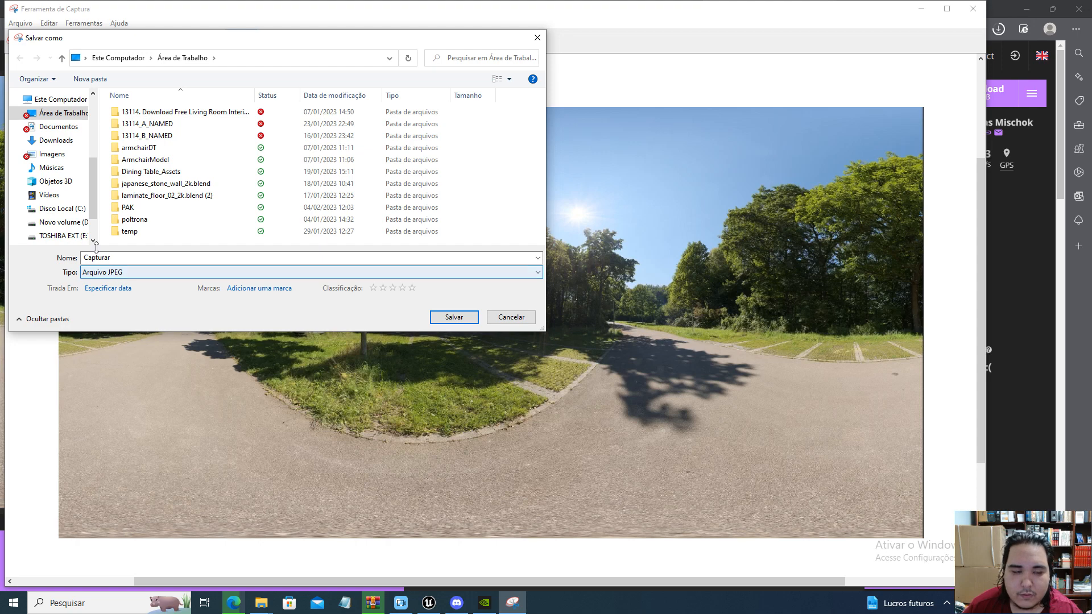
{"action": "double_click", "coordinate": [130, 258]}
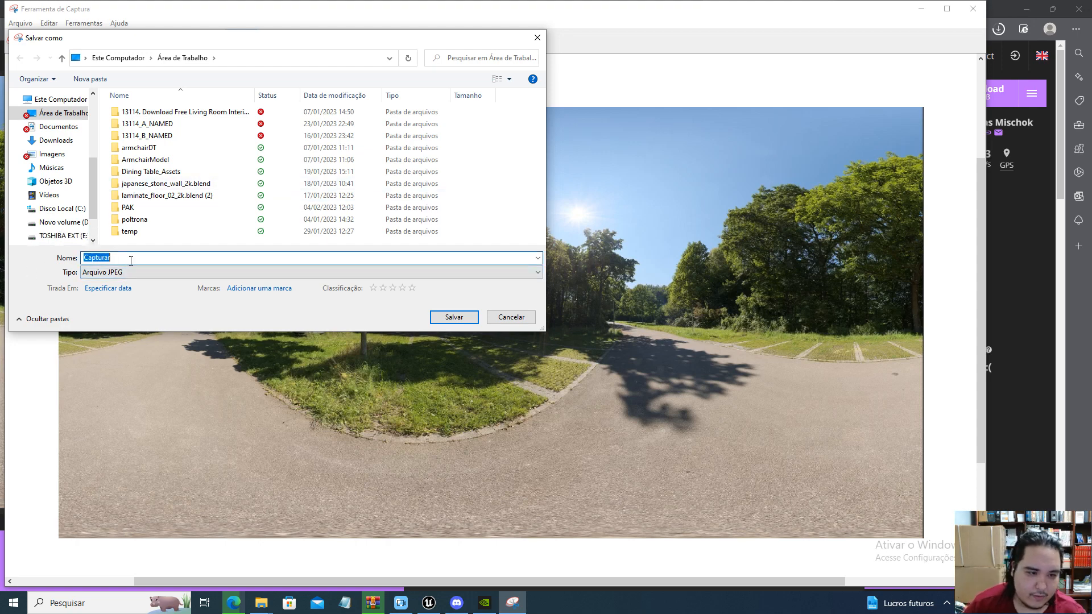
{"action": "type", "text": "Hdri-"}
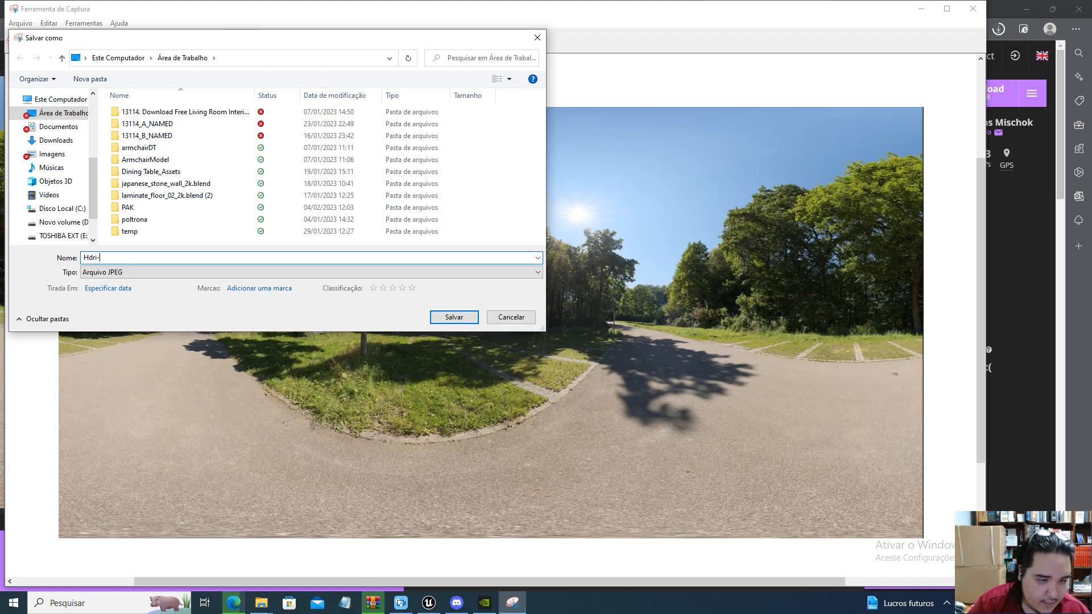
{"action": "type", "text": "Pedro"}
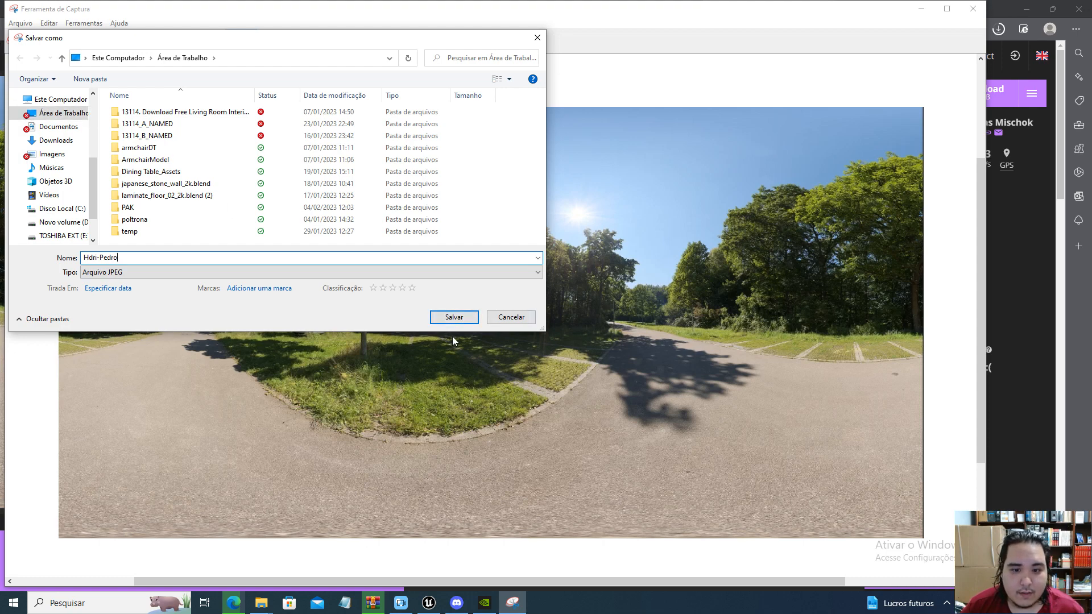
{"action": "left_click", "coordinate": [454, 316]}
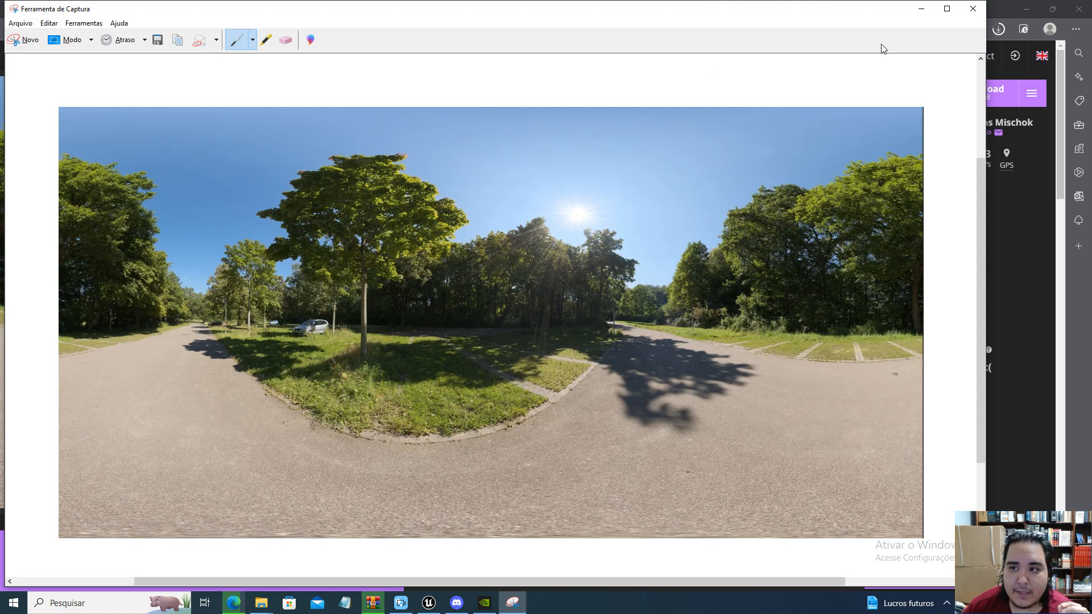
{"action": "left_click", "coordinate": [921, 8]}
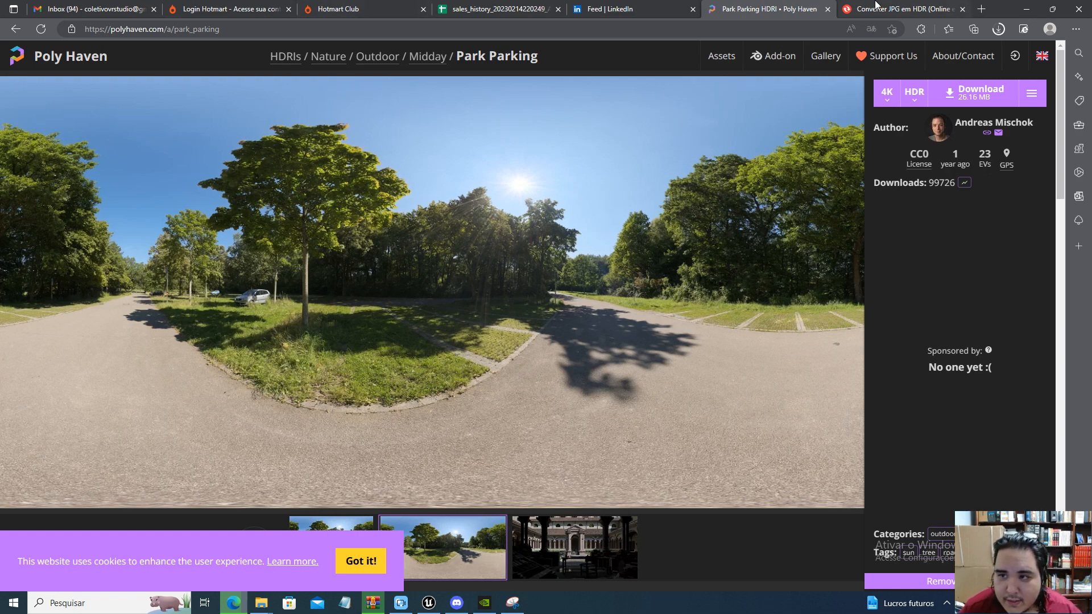
Switch to the Convertio JPG-to-HDR converter and upload the Hdri-Pedro JPG from the desktop
{"action": "left_click", "coordinate": [899, 9]}
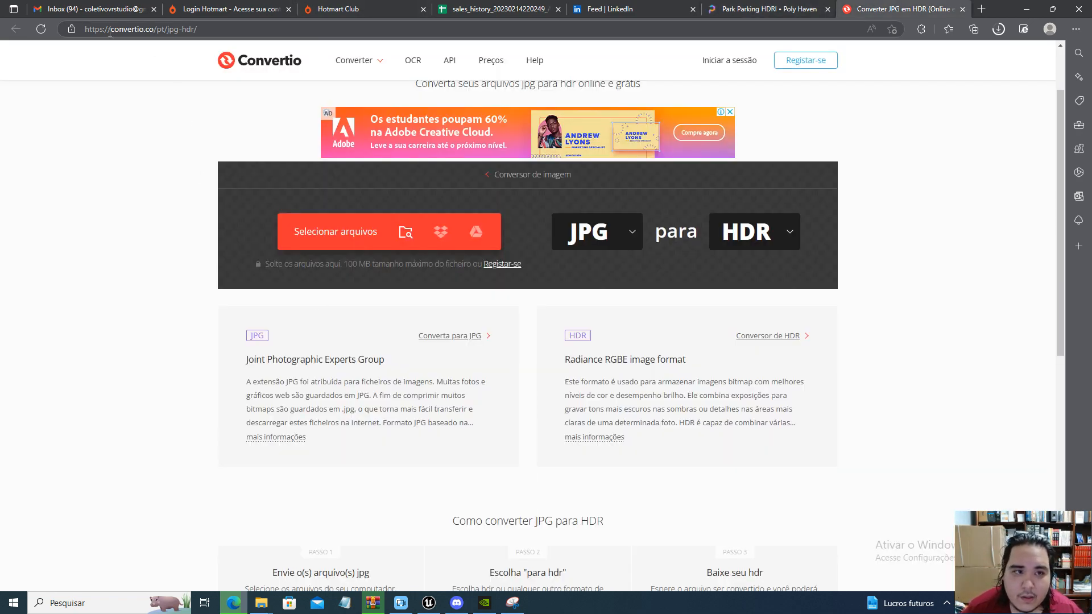
{"action": "left_click_drag", "start_coordinate": [108, 29], "coordinate": [147, 35]}
{"action": "left_click", "coordinate": [181, 32]}
{"action": "left_click", "coordinate": [147, 257]}
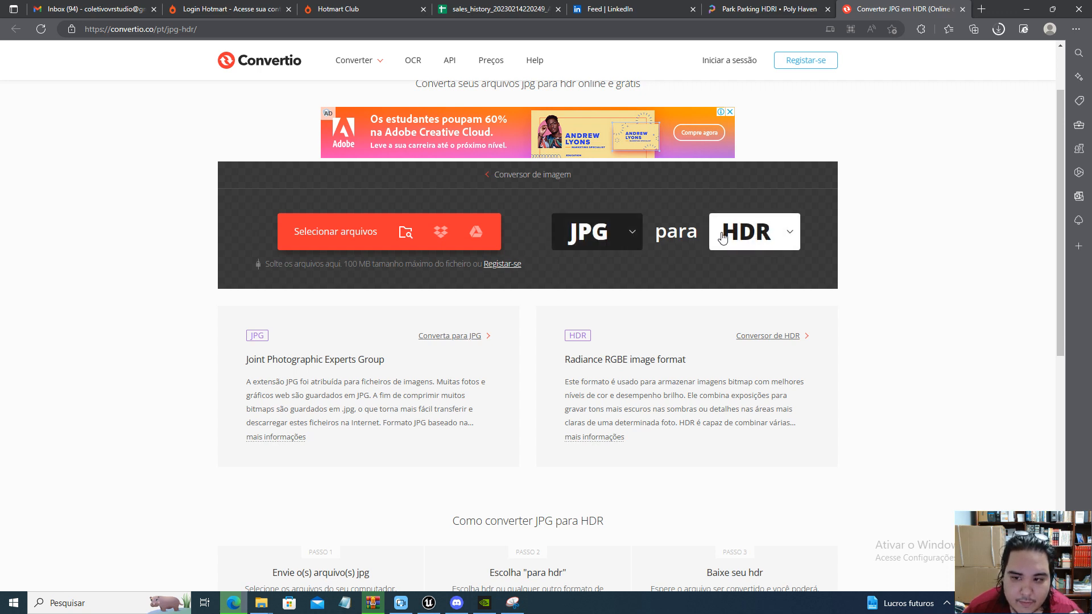
{"action": "left_click", "coordinate": [342, 235]}
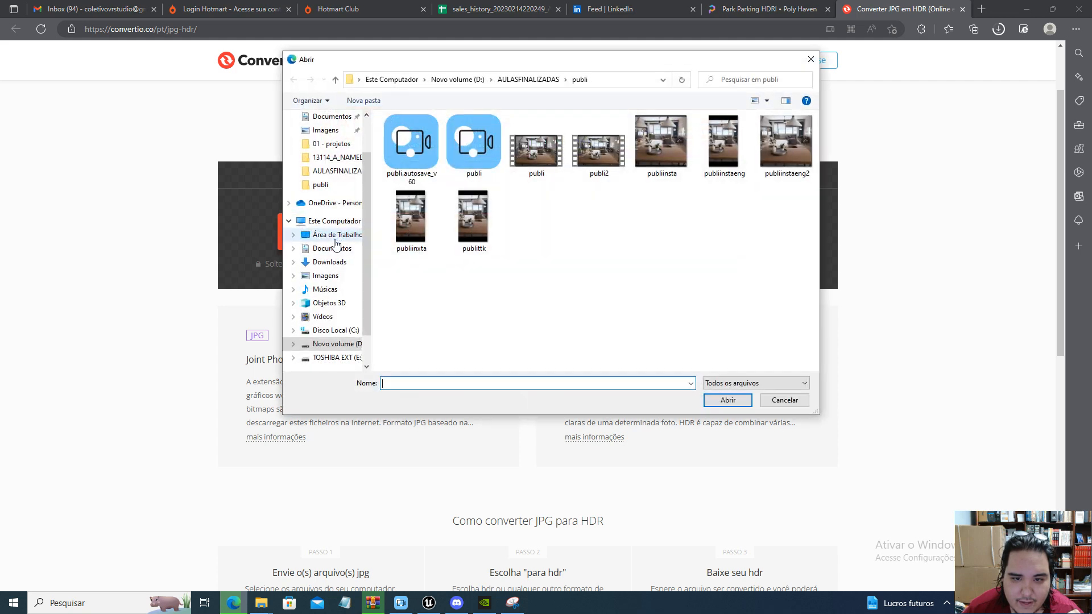
{"action": "scroll", "coordinate": [329, 227], "scroll_direction": "up", "scroll_amount": 2}
{"action": "left_click", "coordinate": [333, 140]}
{"action": "scroll", "coordinate": [518, 273], "scroll_direction": "down", "scroll_amount": 9}
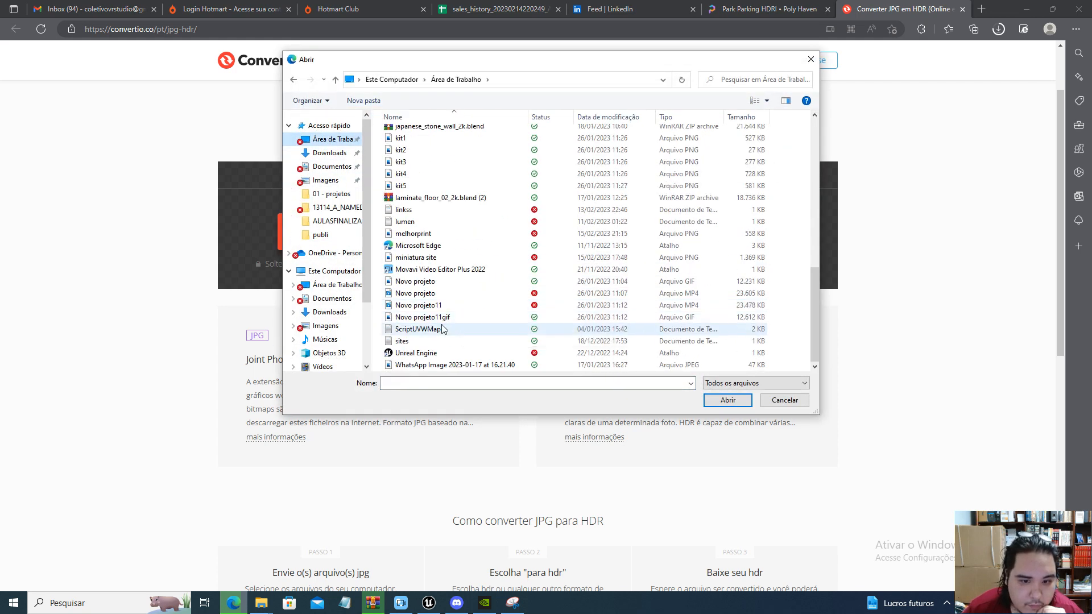
{"action": "scroll", "coordinate": [416, 239], "scroll_direction": "up", "scroll_amount": 3}
{"action": "left_click", "coordinate": [413, 215]}
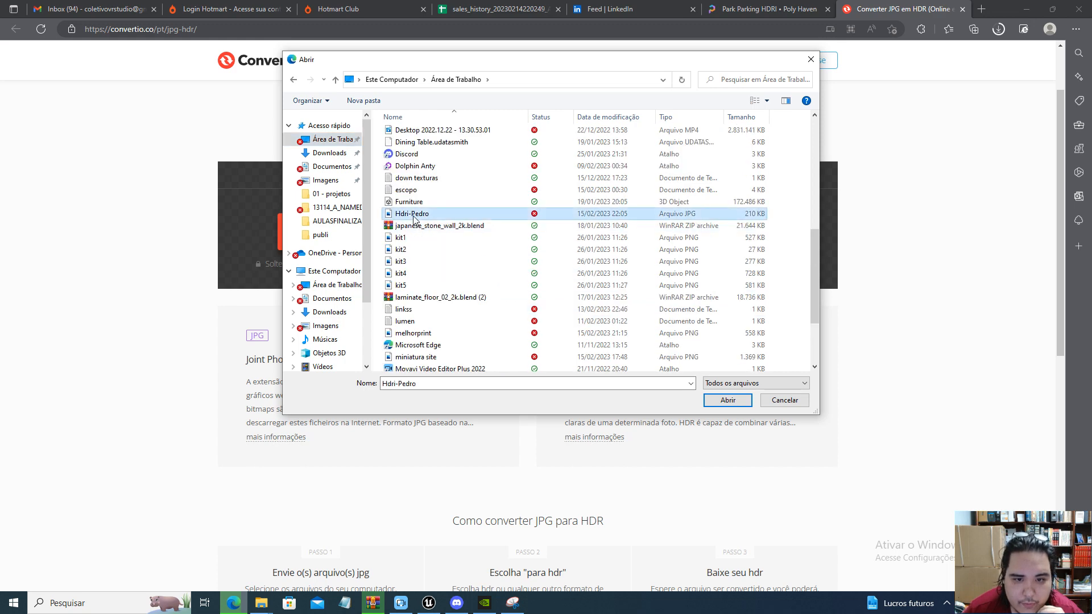
{"action": "left_click", "coordinate": [725, 400]}
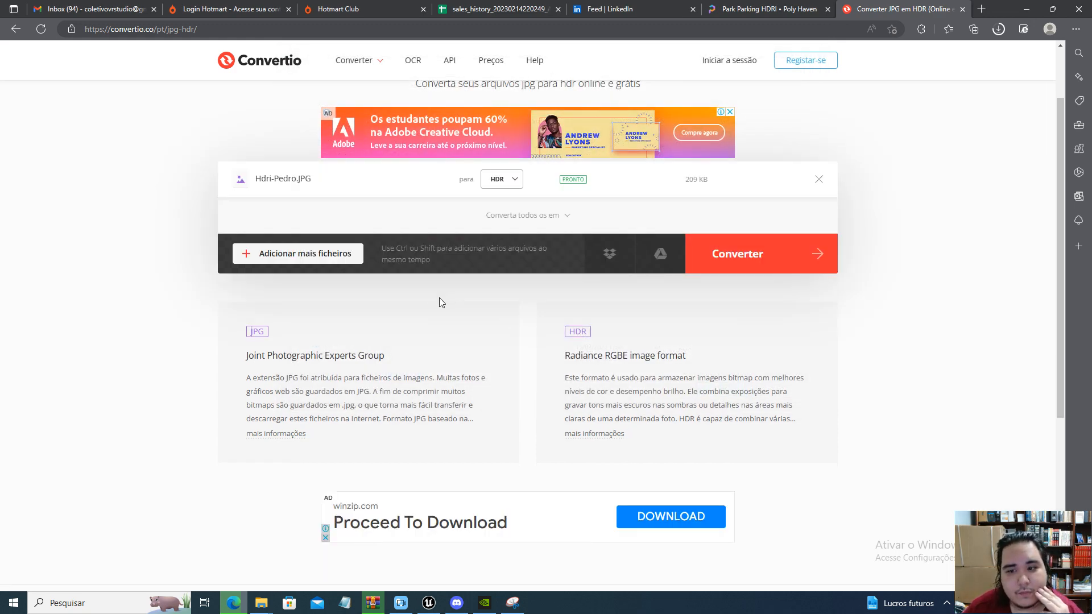
Convert the uploaded Hdri-Pedro image to HDR and download the resulting file
{"action": "left_click", "coordinate": [780, 249]}
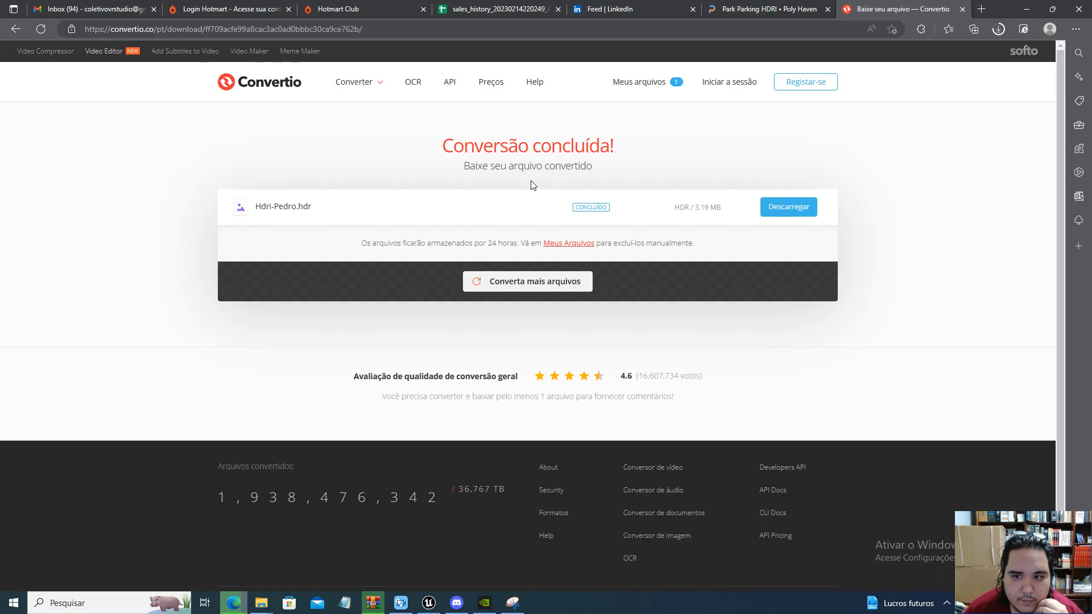
{"action": "left_click", "coordinate": [788, 207]}
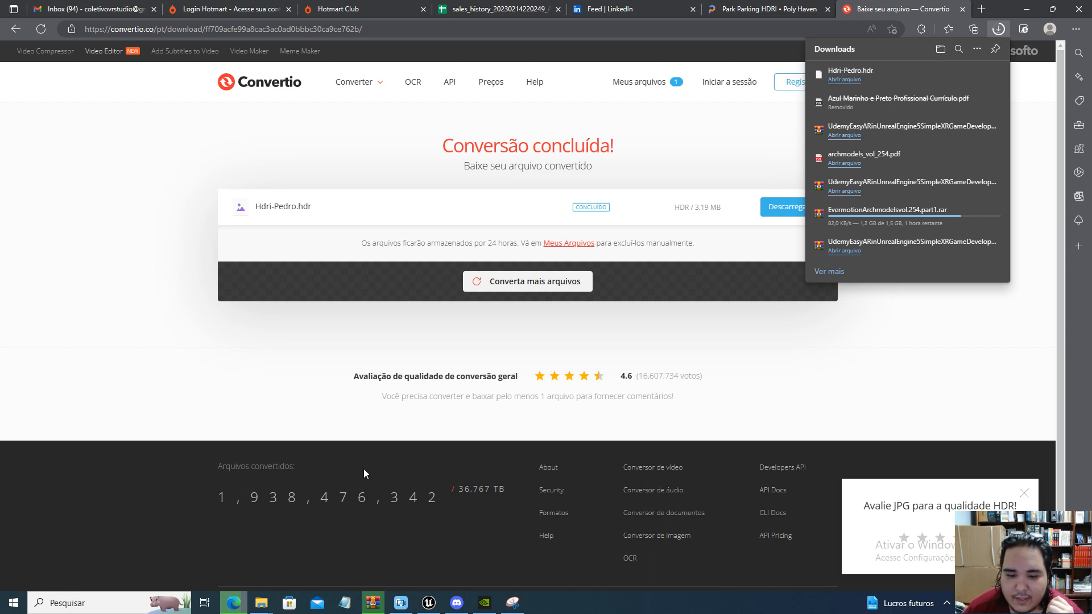
{"action": "left_click", "coordinate": [133, 354]}
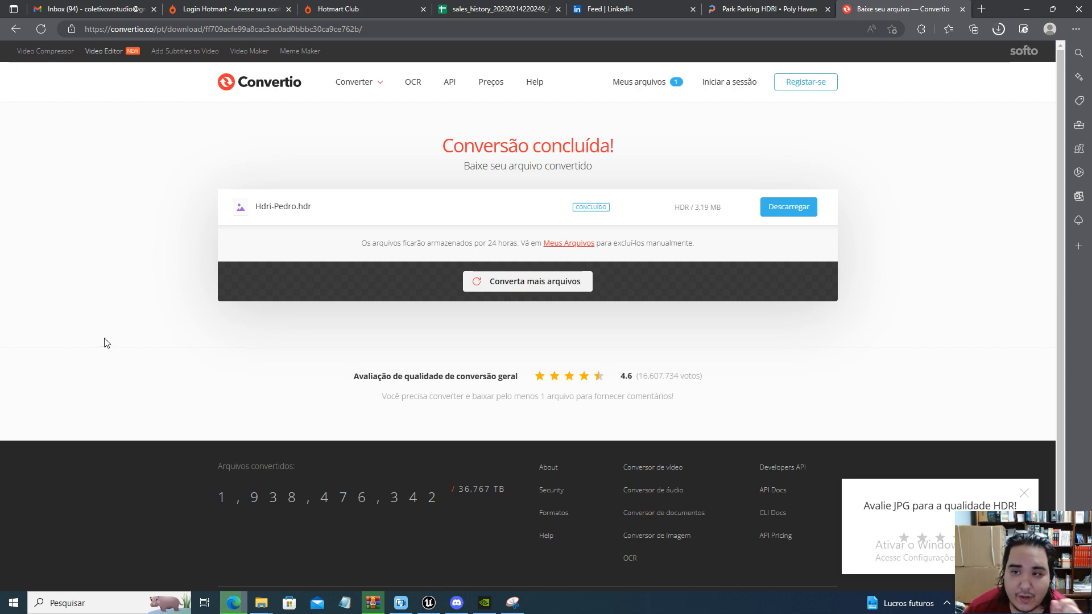
Switch to Unreal Engine and create the new Blank games project with Starter Content in the TEMPORARY folder
{"action": "left_click", "coordinate": [428, 602]}
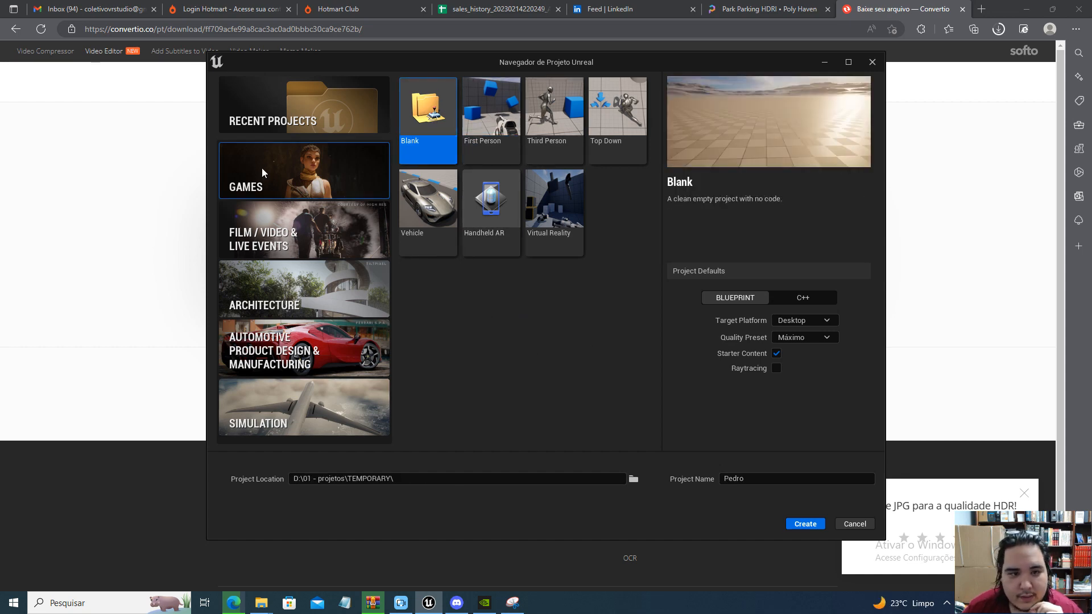
{"action": "left_click", "coordinate": [804, 523]}
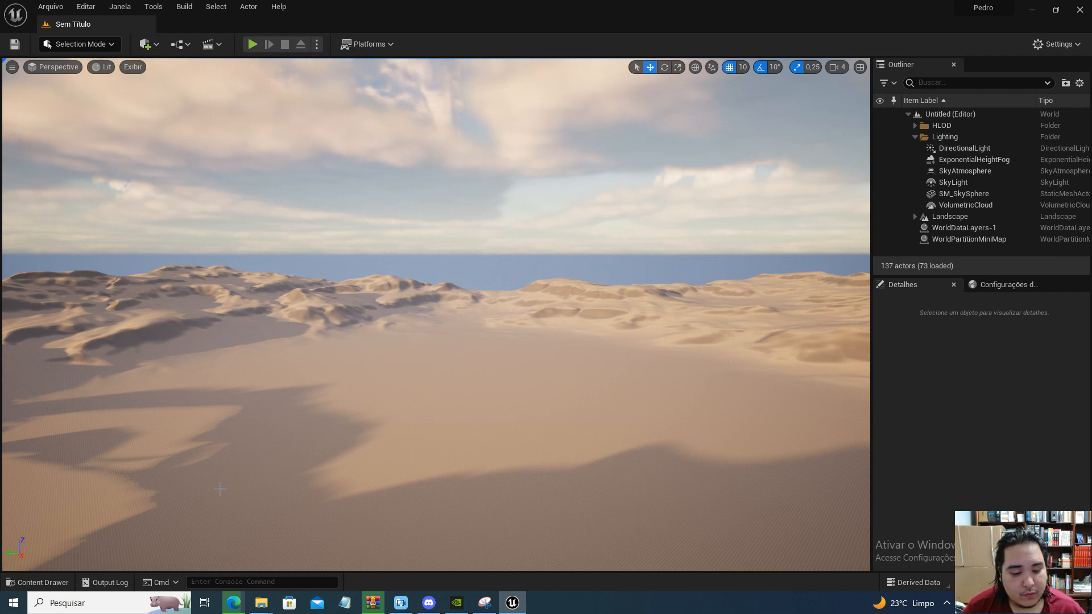
Switch to File Explorer and locate Hdri-Pedro.hdr in the Downloads folder
{"action": "mouse_move", "coordinate": [240, 608]}
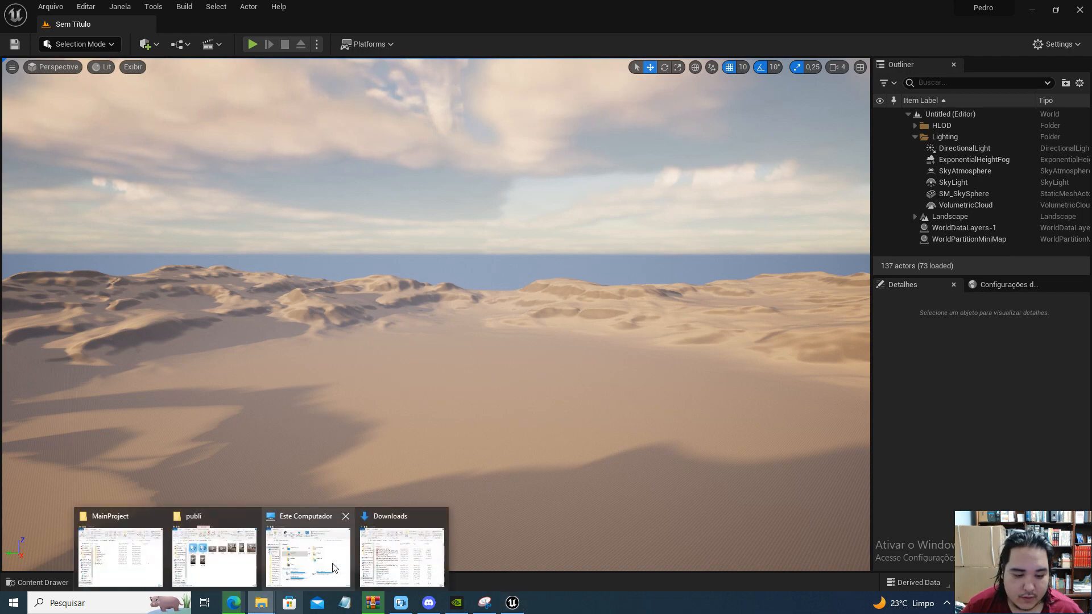
{"action": "left_click", "coordinate": [406, 553]}
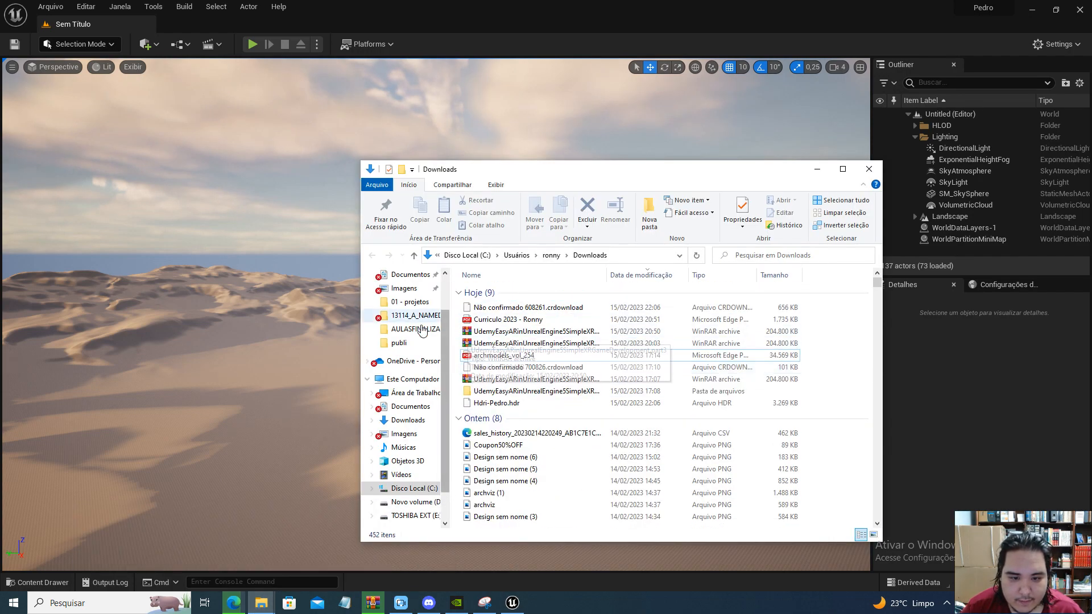
{"action": "left_click", "coordinate": [408, 427]}
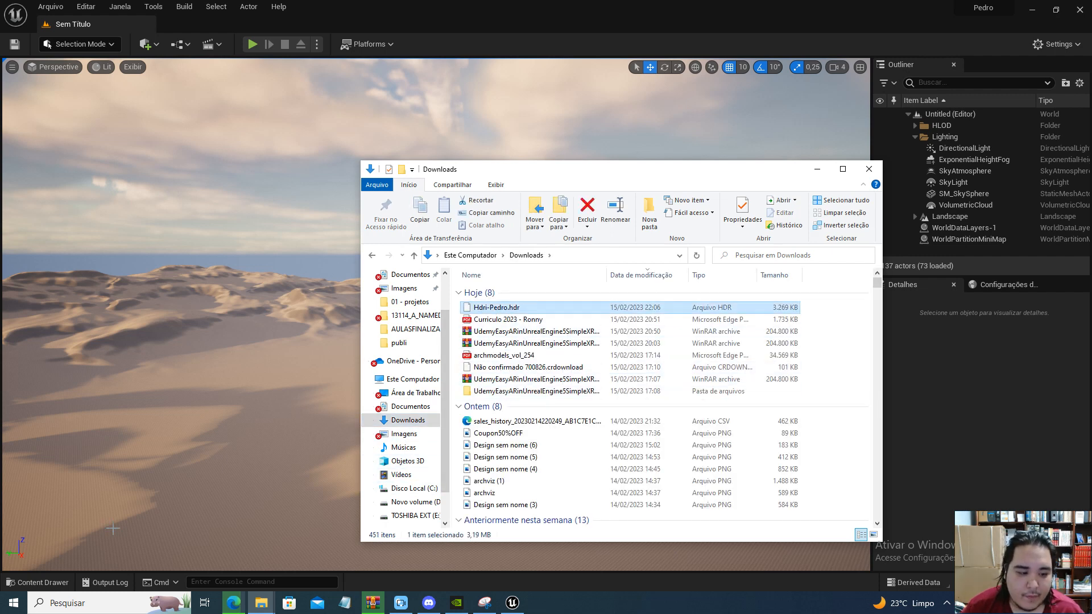
Show the Unreal project's StarterContent folder in File Explorer and move its window clear for copying files
{"action": "left_click", "coordinate": [42, 582]}
{"action": "left_click", "coordinate": [42, 582]}
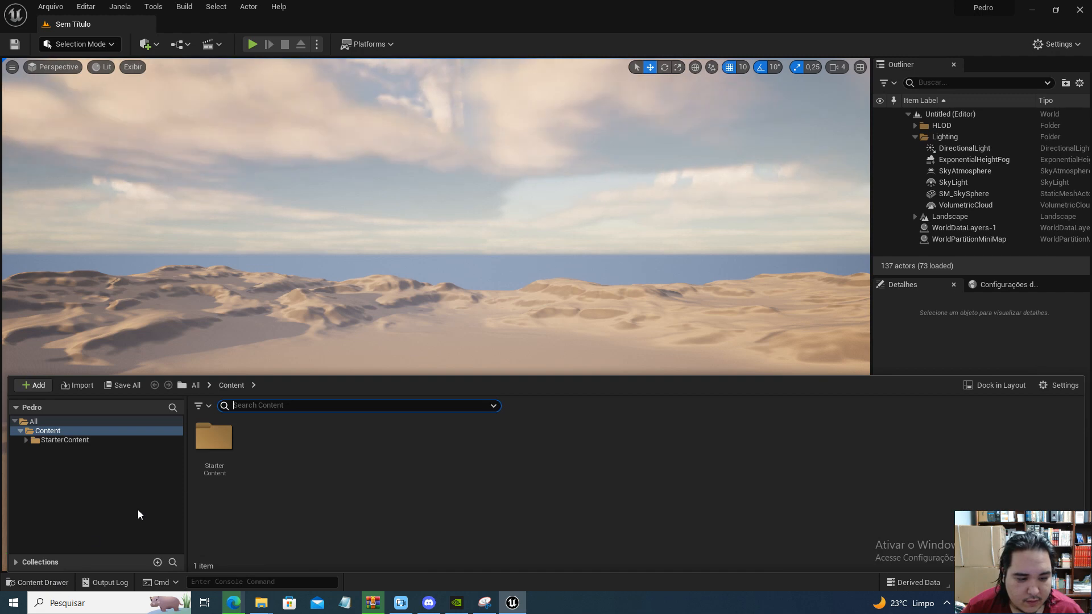
{"action": "right_click", "coordinate": [206, 443]}
{"action": "right_click", "coordinate": [216, 431]}
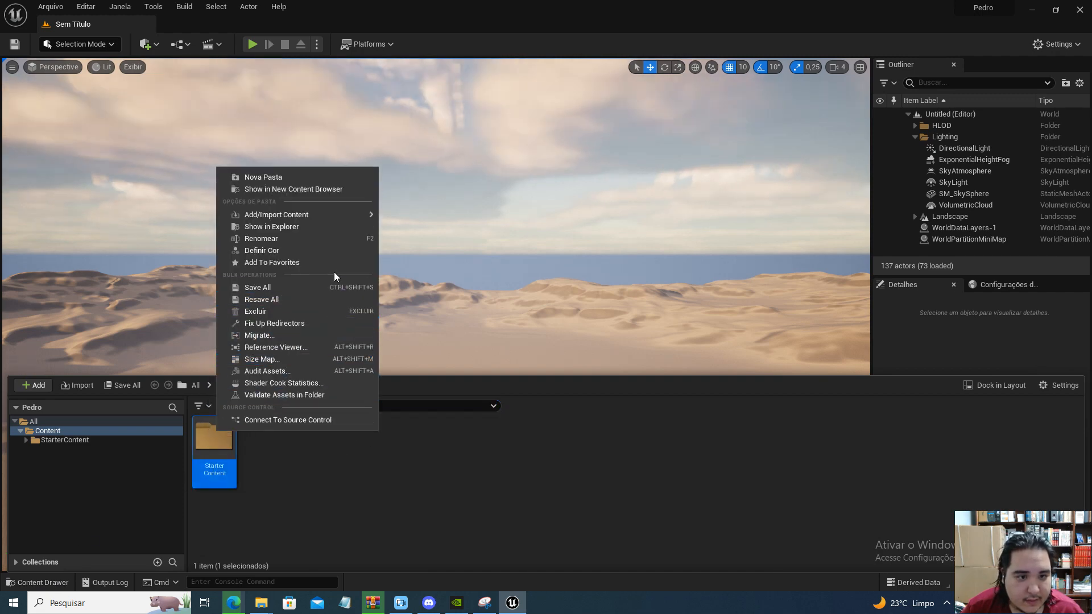
{"action": "left_click", "coordinate": [303, 227]}
{"action": "left_click_drag", "start_coordinate": [558, 191], "coordinate": [276, 125]}
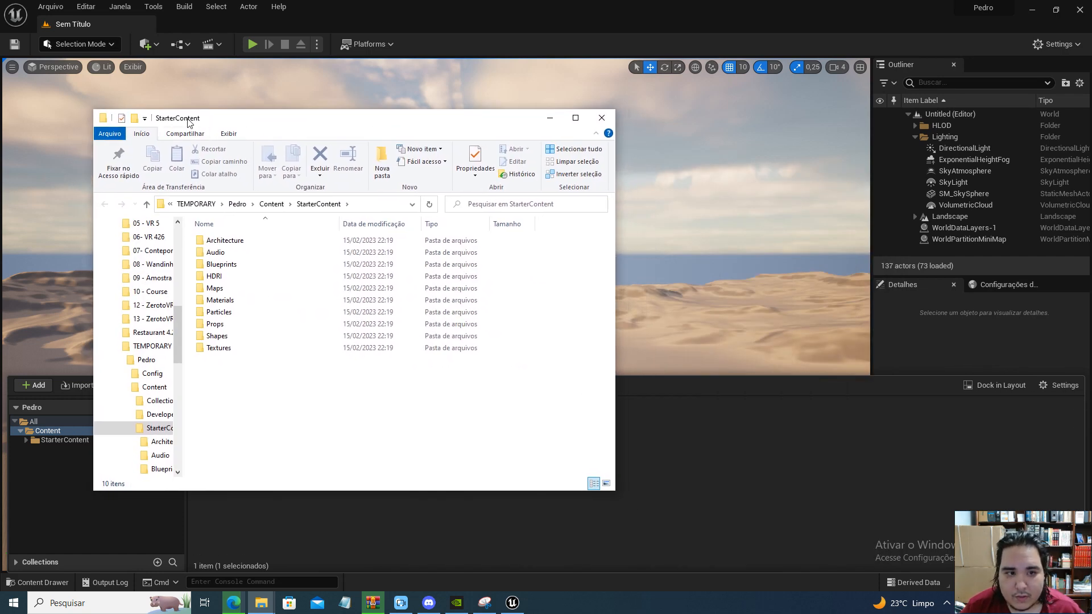
Copy Hdri-Pedro.hdr from the Downloads folder into the project's StarterContent folder and move the Downloads window out of the way
{"action": "left_click", "coordinate": [260, 603]}
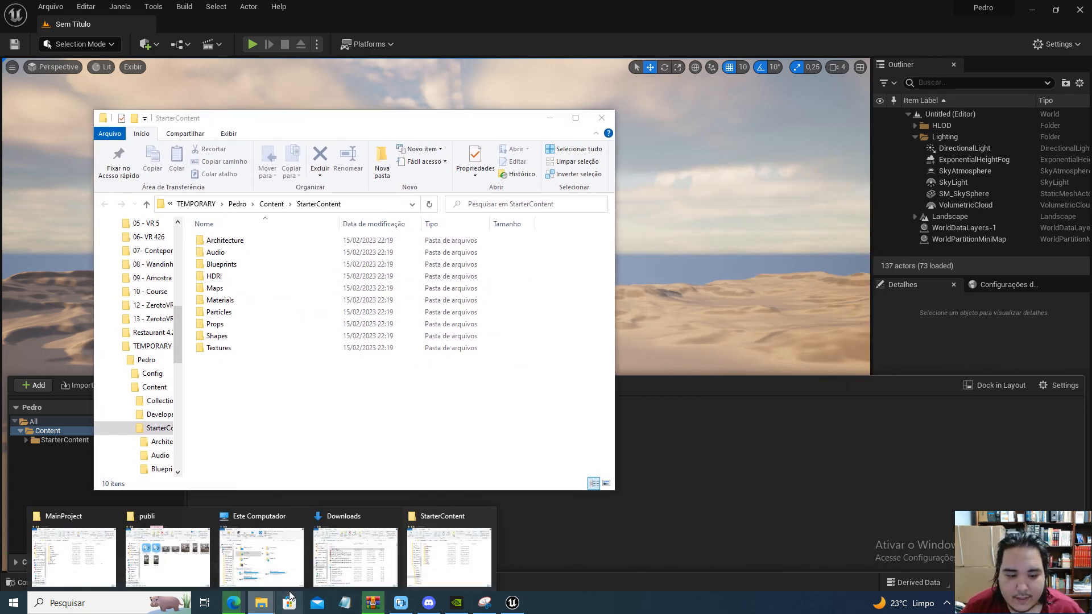
{"action": "left_click", "coordinate": [385, 551]}
{"action": "left_click_drag", "start_coordinate": [587, 142], "coordinate": [835, 118]}
{"action": "left_click_drag", "start_coordinate": [740, 261], "coordinate": [258, 396]}
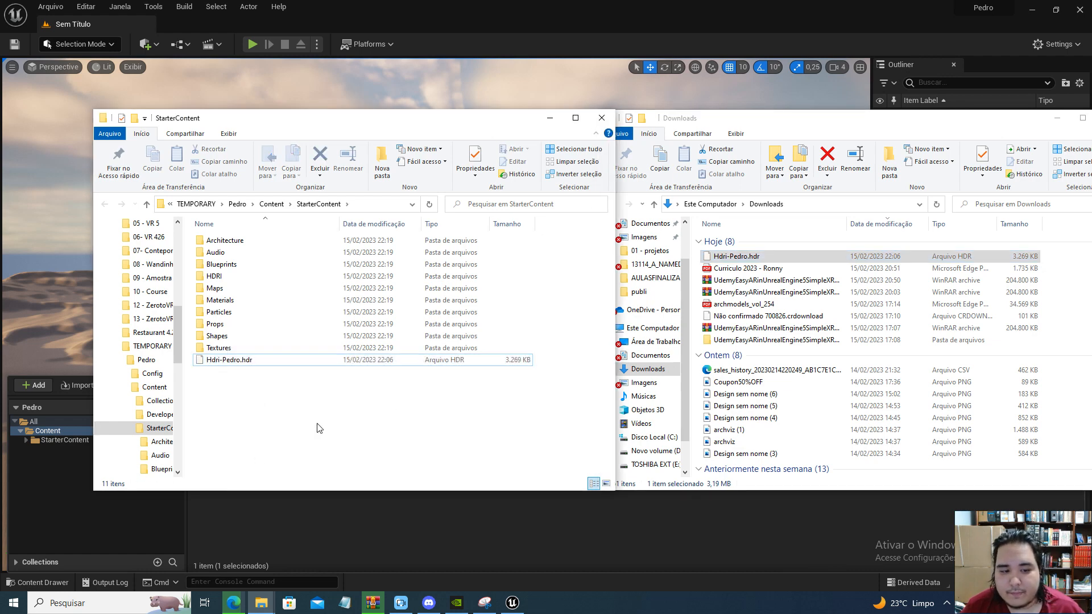
{"action": "left_click_drag", "start_coordinate": [994, 121], "coordinate": [893, 159]}
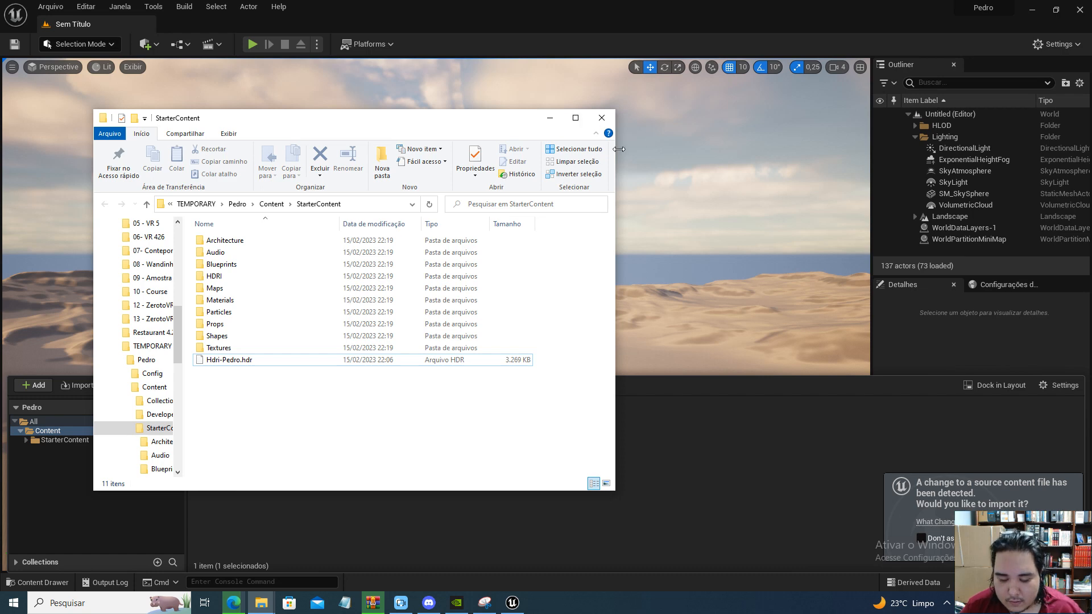
Close the File Explorer window and import the detected Hdri-Pedro.hdr source file into the project as a longlat cubemap
{"action": "left_click", "coordinate": [601, 118]}
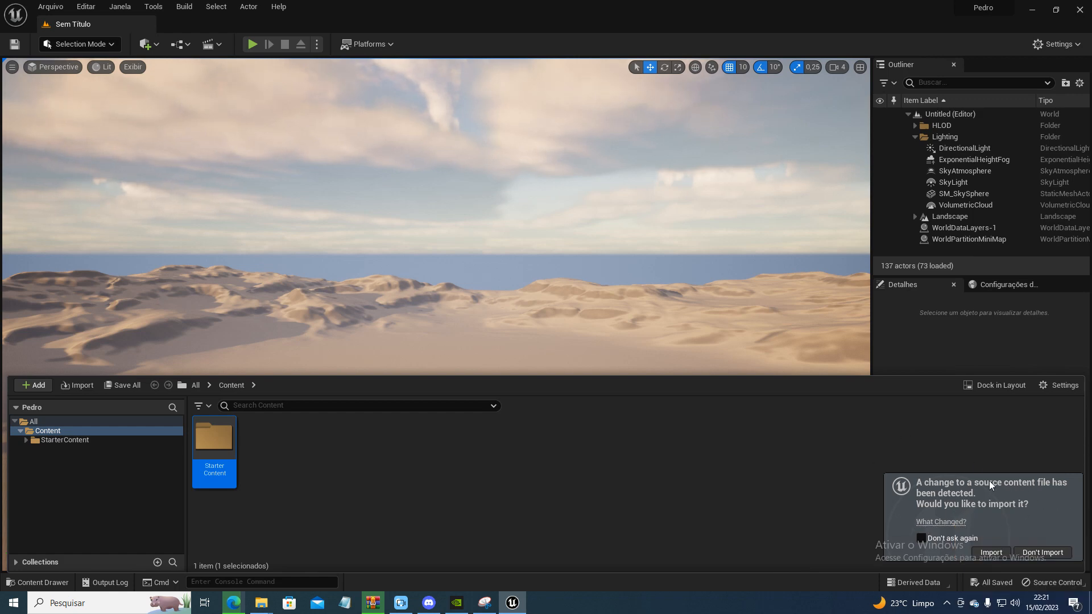
{"action": "left_click", "coordinate": [988, 552]}
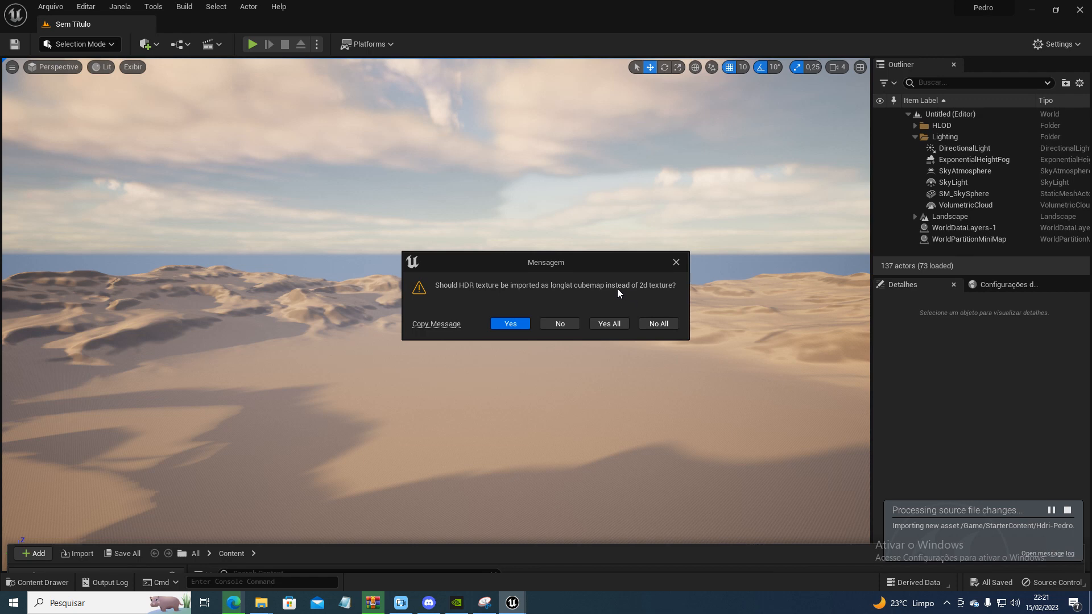
{"action": "left_click", "coordinate": [514, 323]}
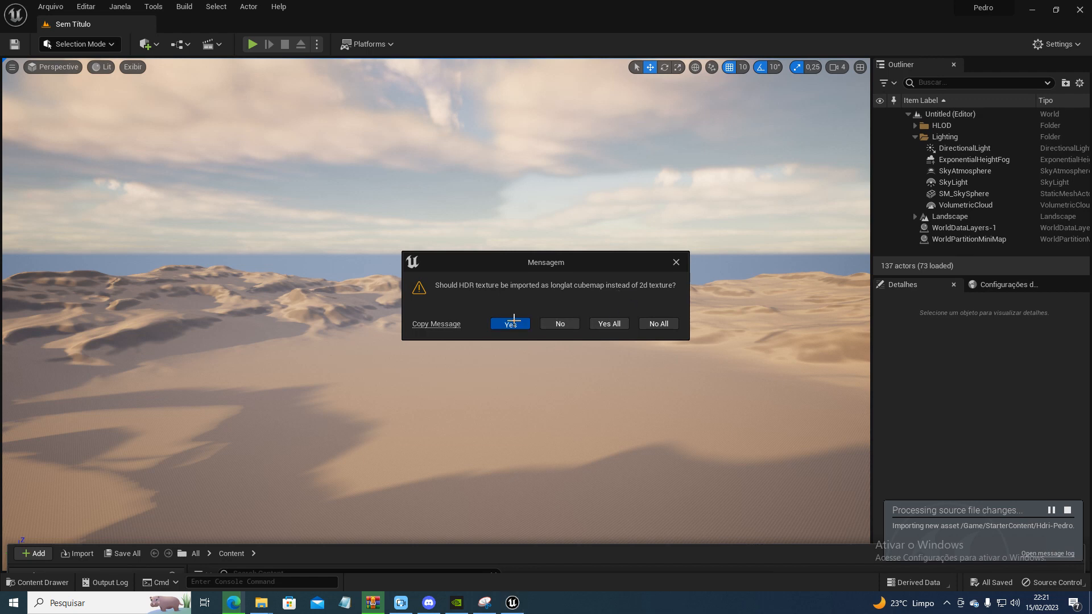
Open the Hdri-Pedro texture from the StarterContent folder in a maximized editor, inspect the panorama, and return to the level
{"action": "left_click", "coordinate": [37, 582]}
{"action": "double_click", "coordinate": [206, 449]}
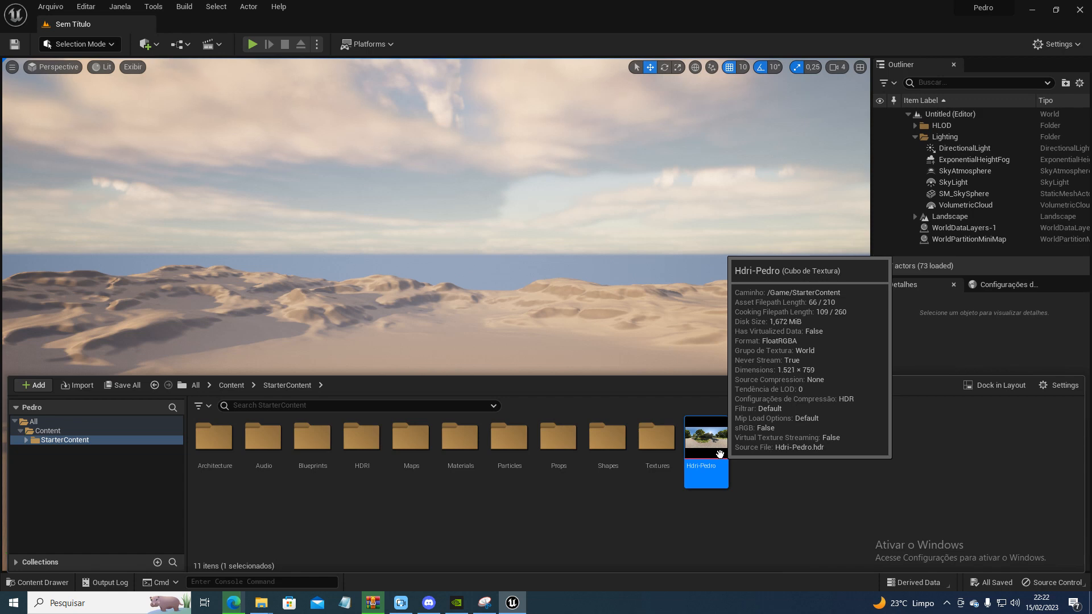
{"action": "double_click", "coordinate": [719, 453]}
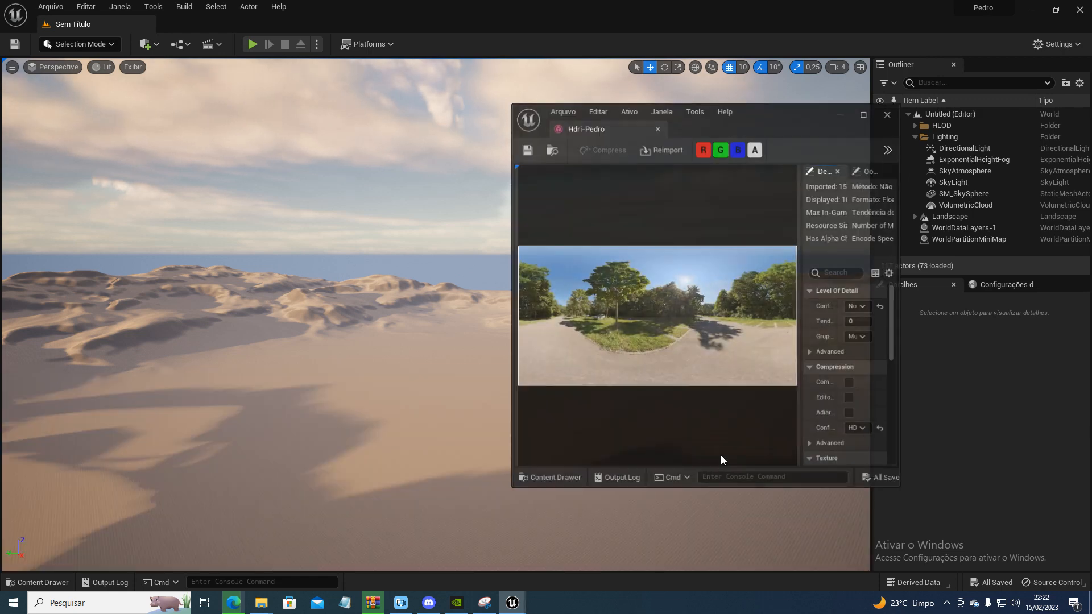
{"action": "double_click", "coordinate": [775, 115]}
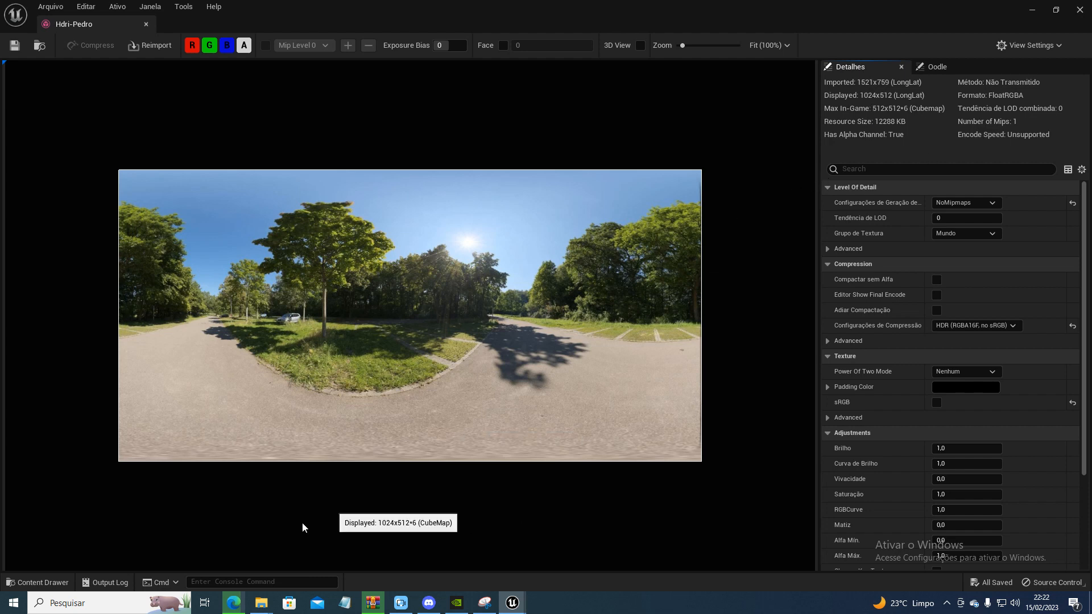
{"action": "left_click", "coordinate": [1032, 12]}
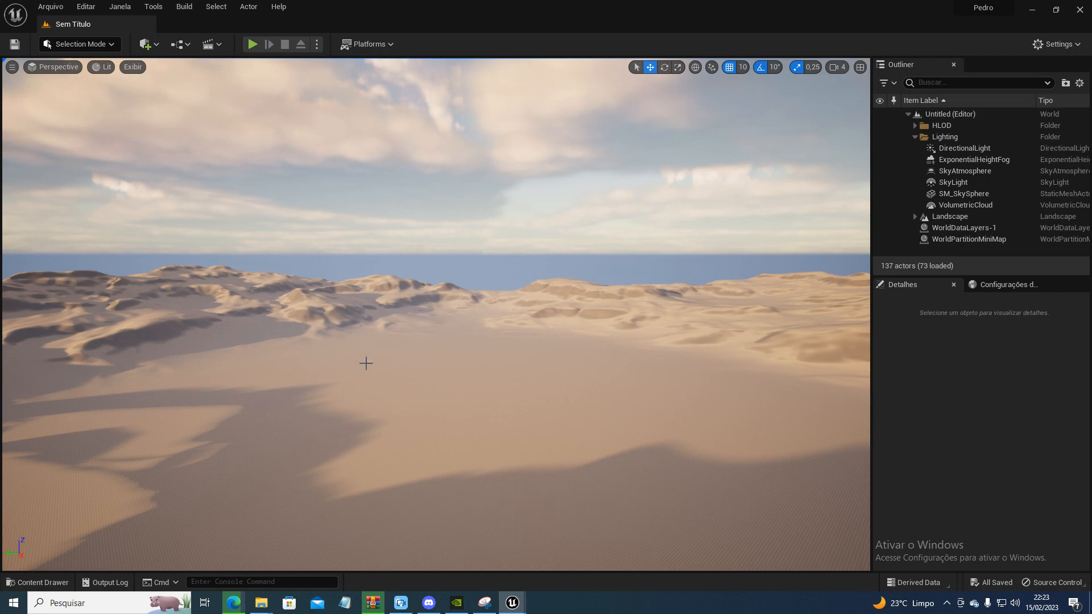
Locate the SkyLight actor in the level, bring it into view and select it
{"action": "left_click_drag", "start_coordinate": [508, 384], "coordinate": [532, 411]}
{"action": "right_click_drag", "start_coordinate": [533, 412], "coordinate": [462, 402]}
{"action": "key", "text": "d"}
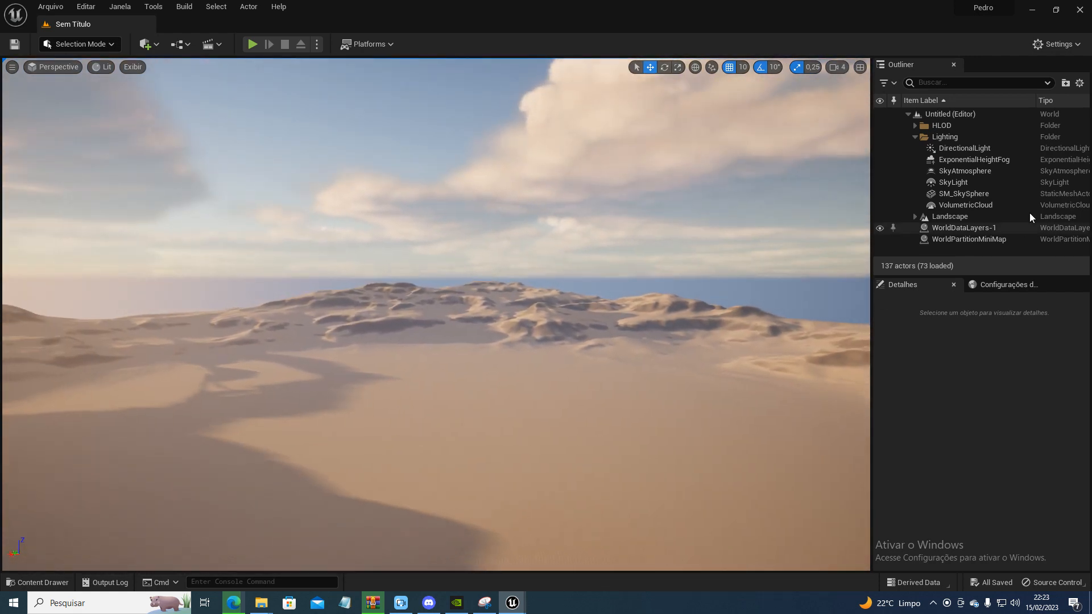
{"action": "left_click", "coordinate": [973, 184]}
{"action": "right_click_drag", "start_coordinate": [462, 403], "coordinate": [462, 421]}
{"action": "right_click", "coordinate": [954, 182]}
{"action": "left_click", "coordinate": [945, 173]}
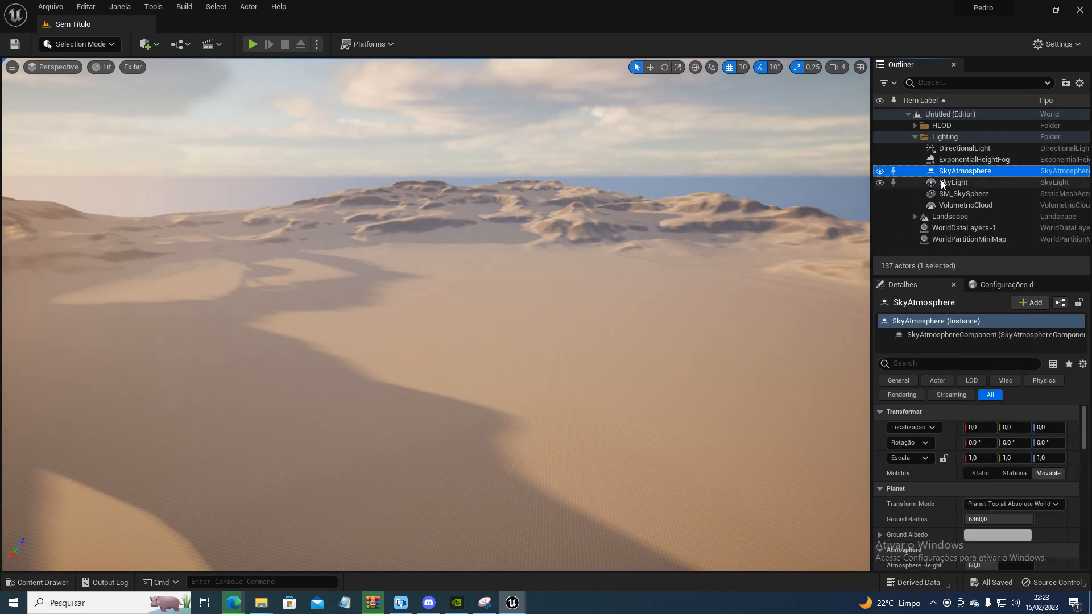
{"action": "double_click", "coordinate": [946, 182]}
{"action": "right_click_drag", "start_coordinate": [489, 302], "coordinate": [486, 303]}
{"action": "right_click_drag", "start_coordinate": [434, 373], "coordinate": [434, 373]}
{"action": "right_click", "coordinate": [435, 399]}
{"action": "left_click", "coordinate": [397, 417]}
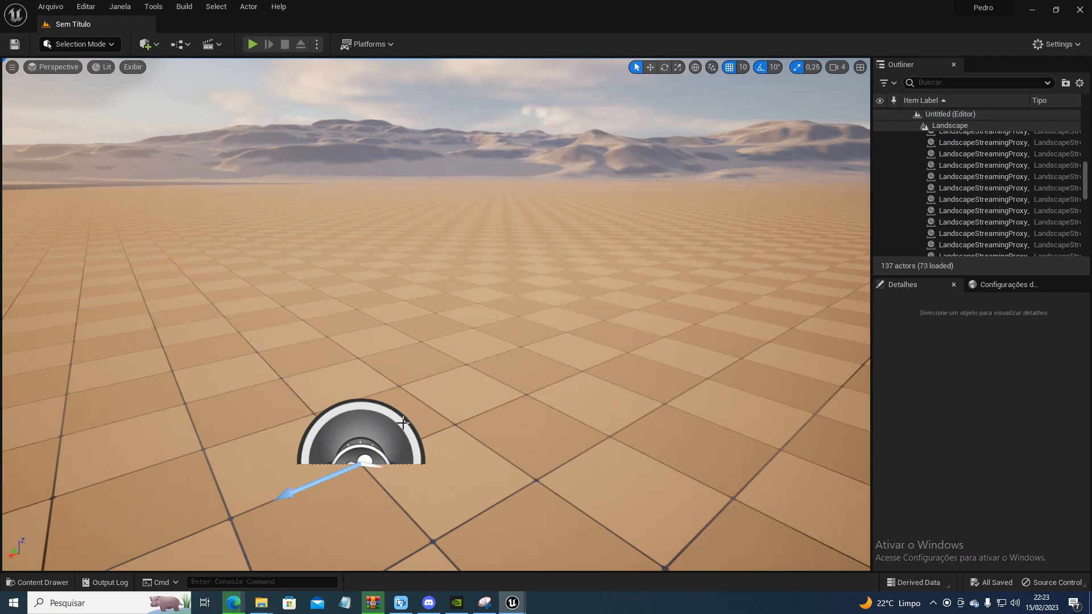
{"action": "left_click", "coordinate": [398, 417]}
Dock the Details panel as a full-height column between the viewport and the Outliner, and widen both panels
{"action": "left_click_drag", "start_coordinate": [907, 68], "coordinate": [817, 184]}
{"action": "left_click_drag", "start_coordinate": [427, 169], "coordinate": [658, 169]}
{"action": "left_click_drag", "start_coordinate": [902, 64], "coordinate": [588, 211]}
{"action": "left_click_drag", "start_coordinate": [375, 169], "coordinate": [526, 170]}
{"action": "left_click_drag", "start_coordinate": [932, 69], "coordinate": [1029, 69]}
{"action": "left_click", "coordinate": [972, 64]}
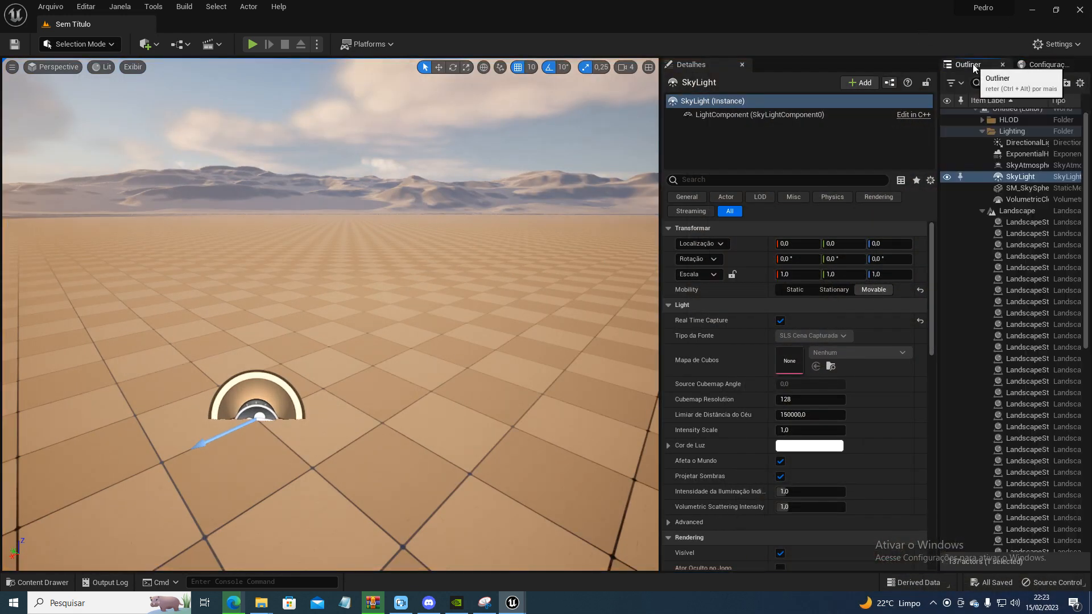
{"action": "left_click_drag", "start_coordinate": [936, 129], "coordinate": [838, 144]}
{"action": "left_click_drag", "start_coordinate": [660, 195], "coordinate": [564, 196]}
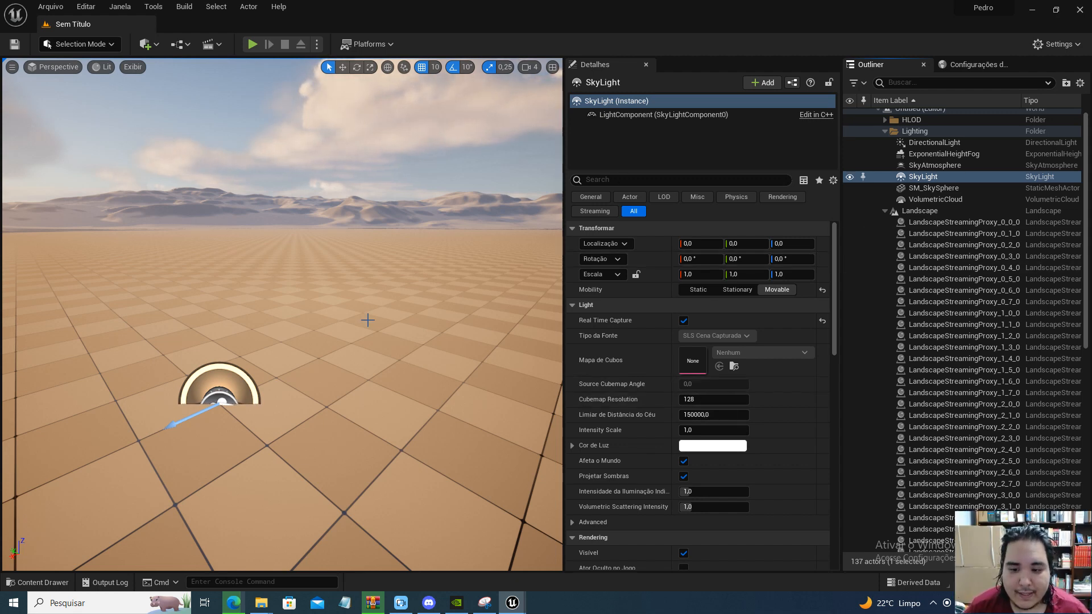
Turn off the SkyLight's Real Time Capture, set its source type to SLS Mapa de Cubos Especificado, and assign the Hdri-Pedro cubemap
{"action": "right_click_drag", "start_coordinate": [432, 327], "coordinate": [387, 313]}
{"action": "key", "text": "s"}
{"action": "right_click_drag", "start_coordinate": [560, 355], "coordinate": [534, 351]}
{"action": "key", "text": "w"}
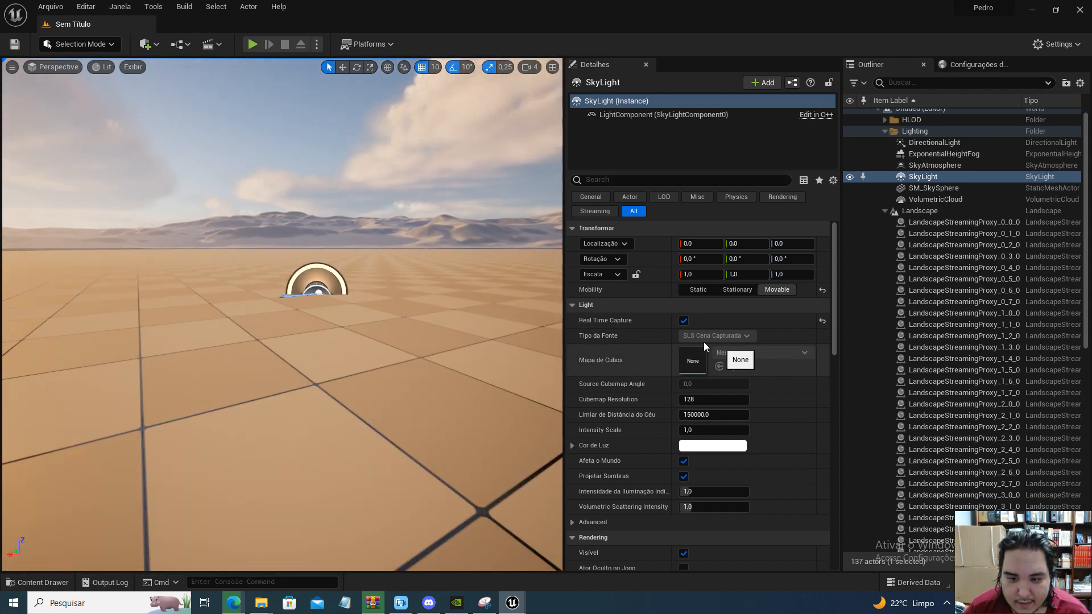
{"action": "left_click", "coordinate": [684, 321]}
{"action": "left_click", "coordinate": [731, 335]}
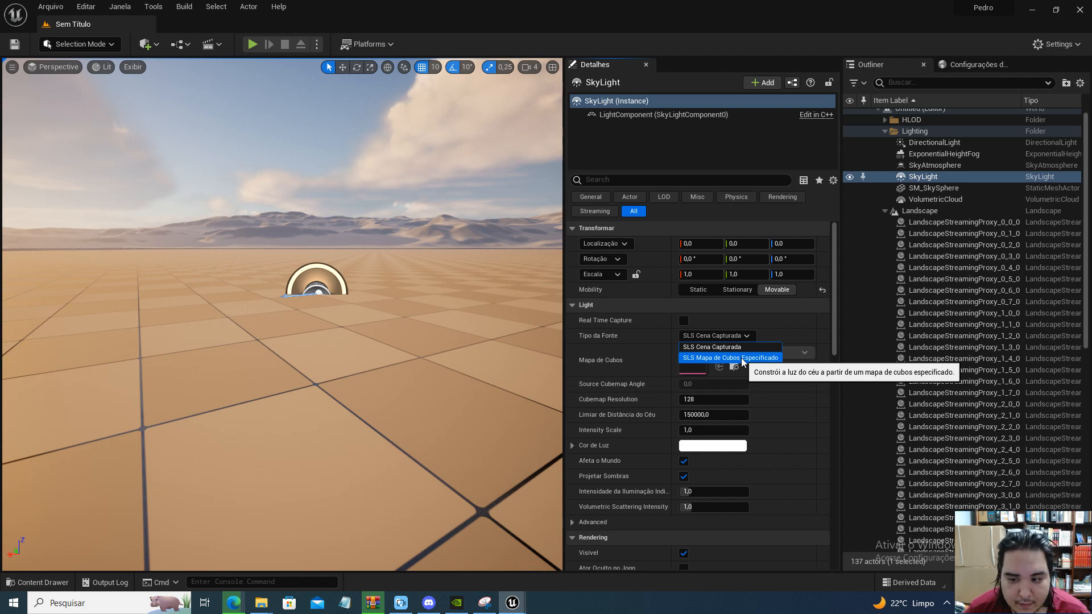
{"action": "left_click", "coordinate": [741, 360]}
{"action": "key", "text": "e"}
{"action": "right_click_drag", "start_coordinate": [408, 343], "coordinate": [409, 363]}
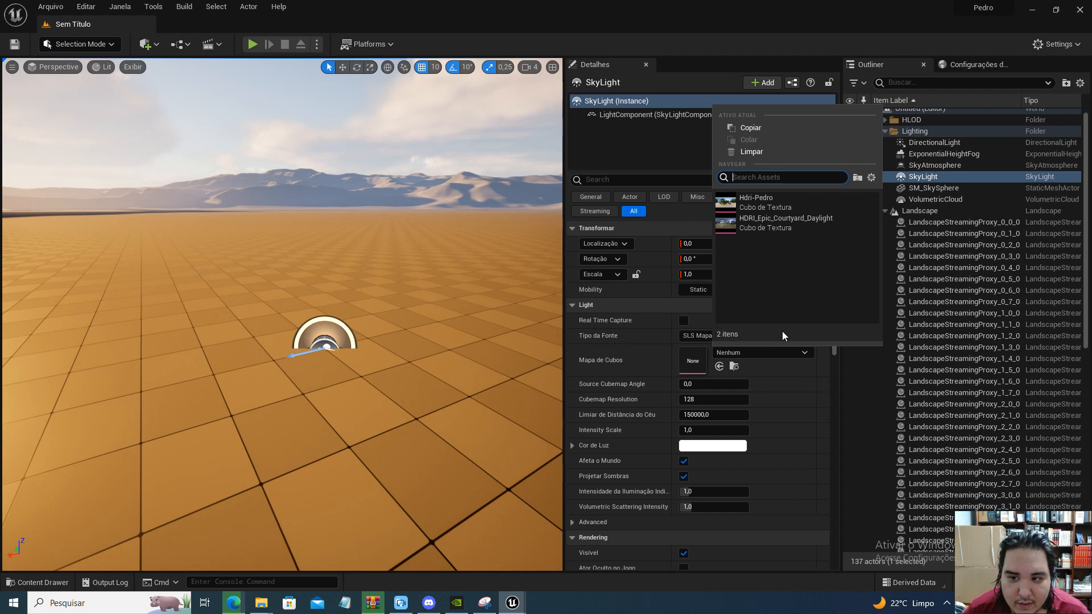
{"action": "left_click", "coordinate": [757, 204]}
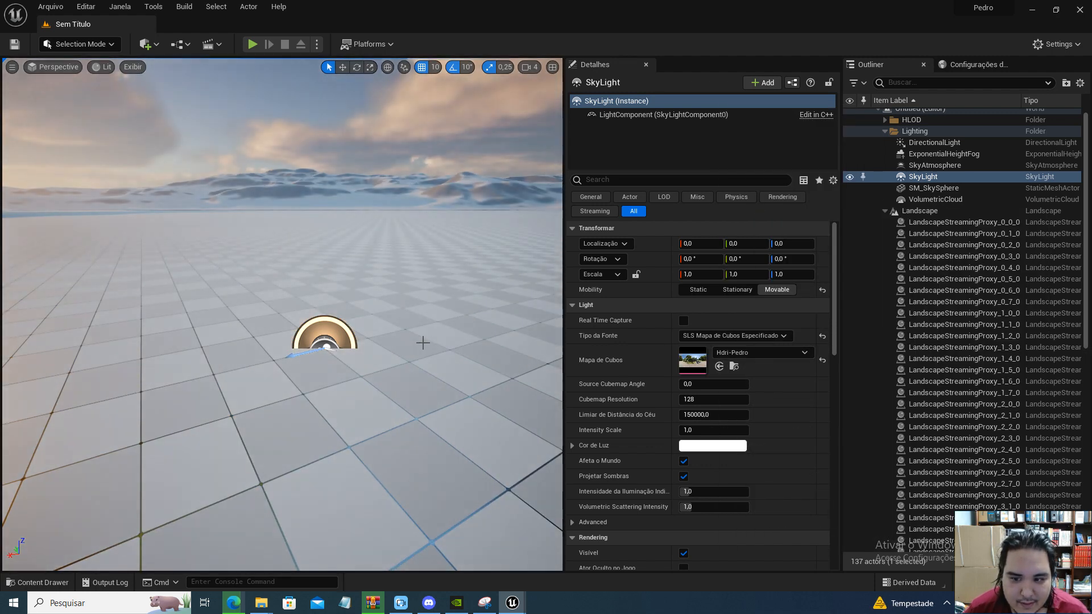
Examine the SkyLight's effect on the level, its light component settings and the assigned Hdri-Pedro texture
{"action": "right_click_drag", "start_coordinate": [486, 327], "coordinate": [432, 296]}
{"action": "key", "text": "s"}
{"action": "key", "text": "w"}
{"action": "key", "text": "e"}
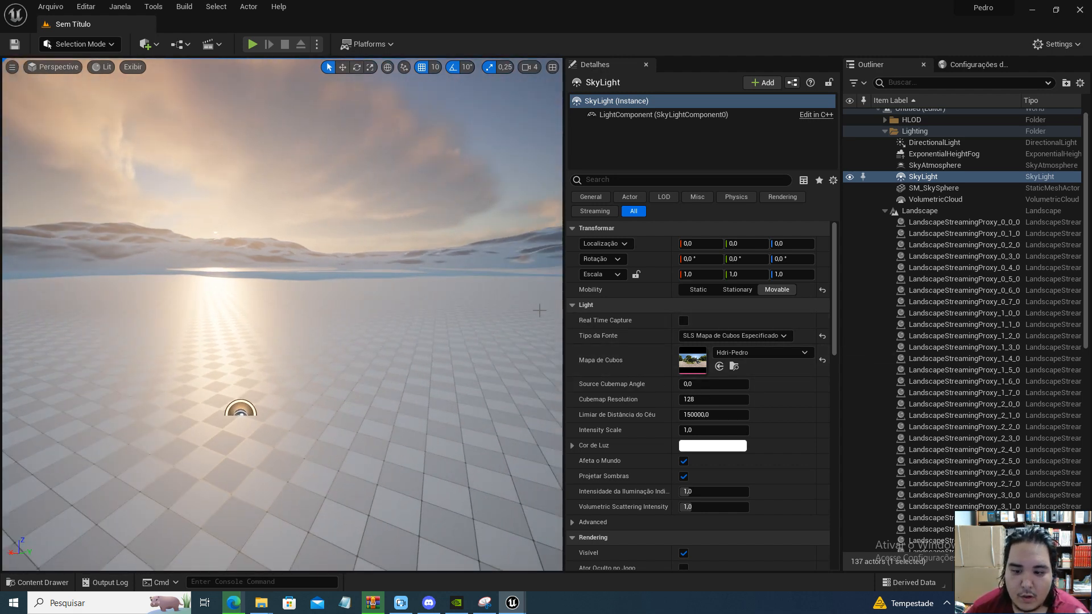
{"action": "left_click", "coordinate": [626, 114]}
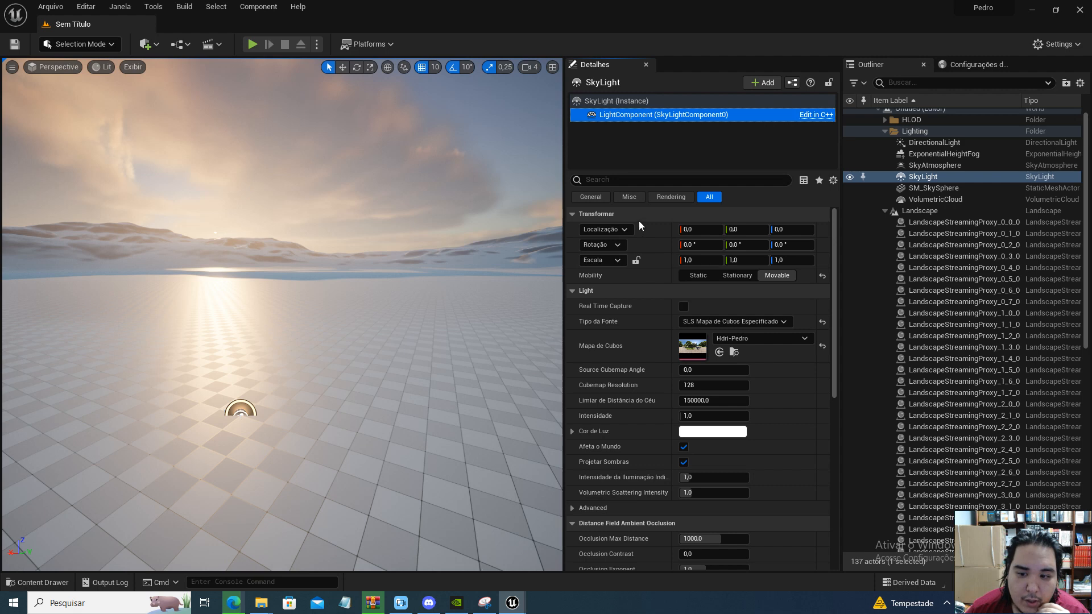
{"action": "left_click", "coordinate": [604, 102]}
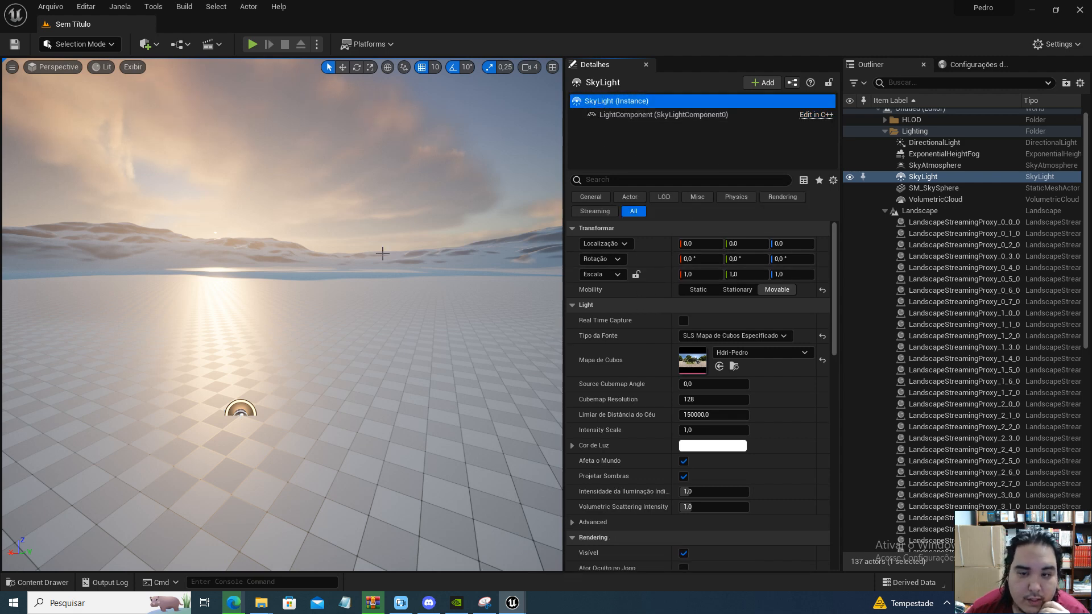
{"action": "key", "text": "w"}
{"action": "right_click_drag", "start_coordinate": [302, 424], "coordinate": [297, 424]}
{"action": "key", "text": "q"}
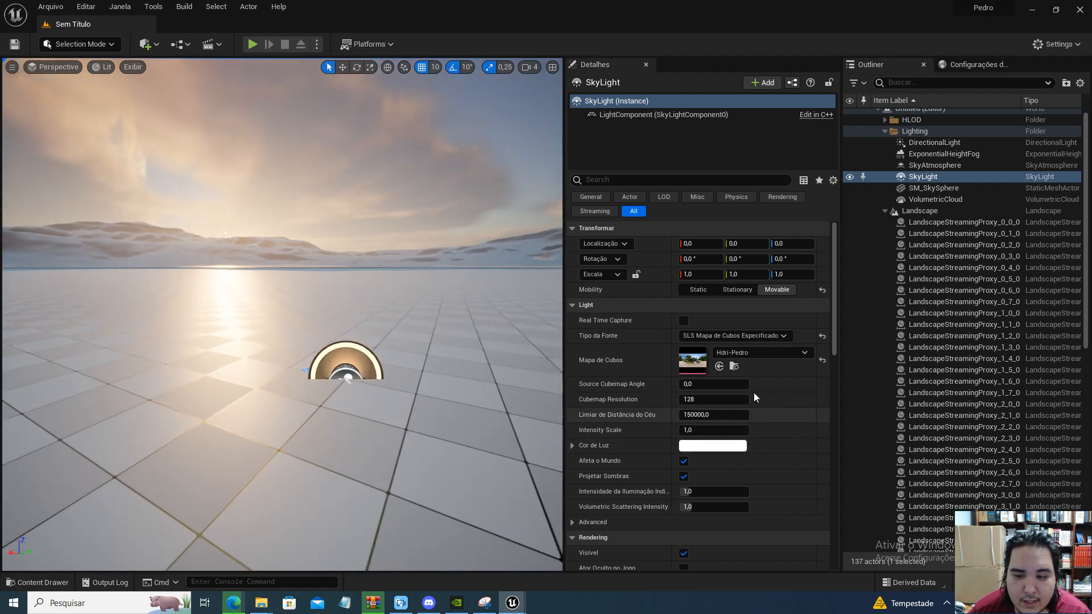
{"action": "double_click", "coordinate": [694, 364]}
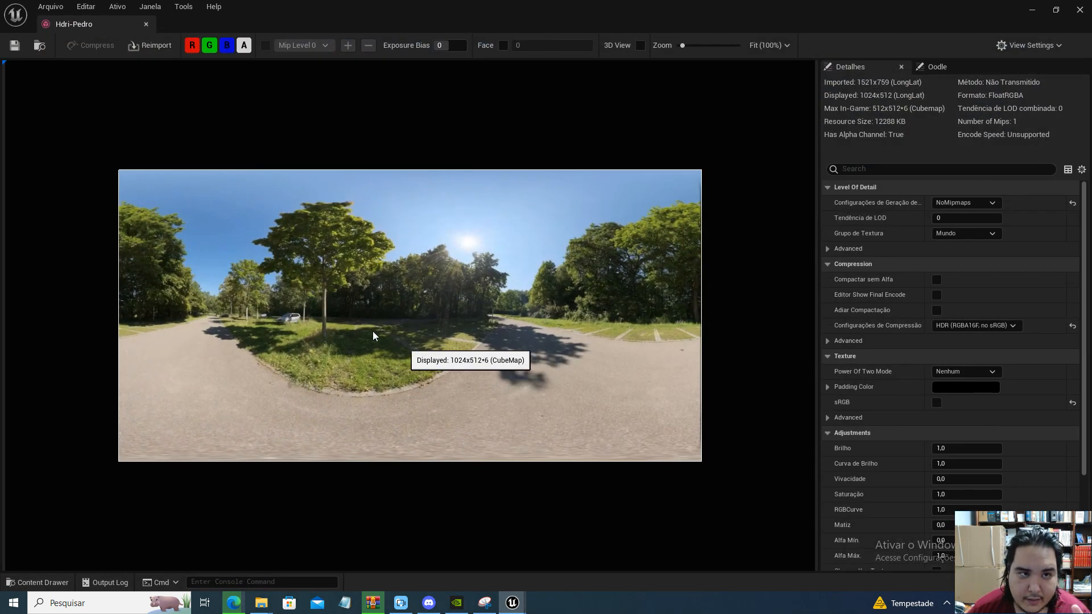
{"action": "left_click", "coordinate": [146, 25]}
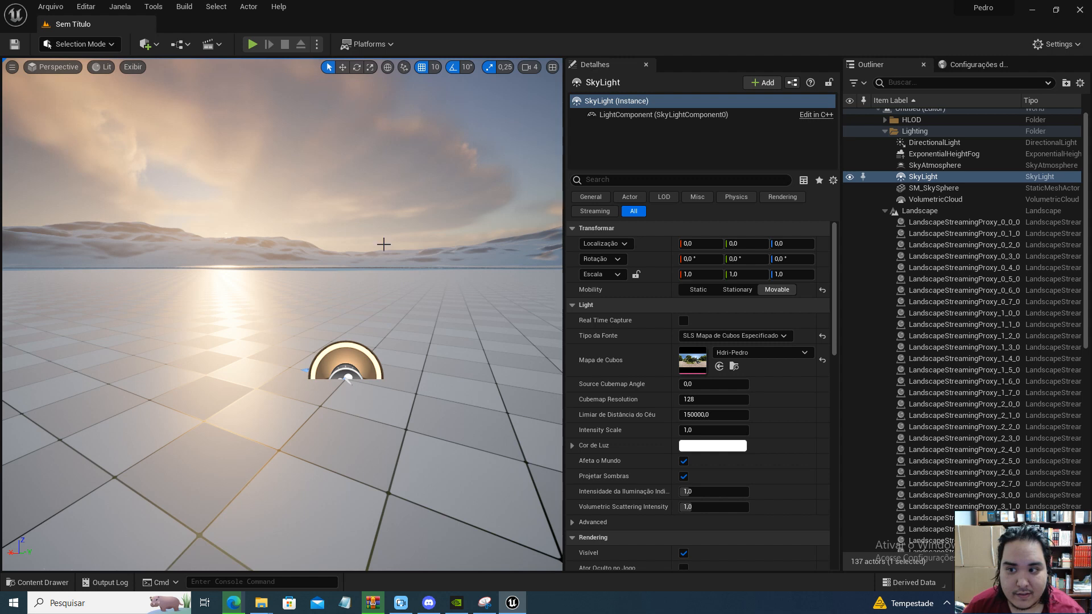
Delete the DirectionalLight, ExponentialHeightFog, SkyAtmosphere, SkyLight, SM_SkySphere and VolumetricCloud actors from the Lighting folder
{"action": "scroll", "coordinate": [921, 150], "scroll_direction": "up", "scroll_amount": 1}
{"action": "left_click", "coordinate": [921, 148]}
{"action": "key", "text": "Delete"}
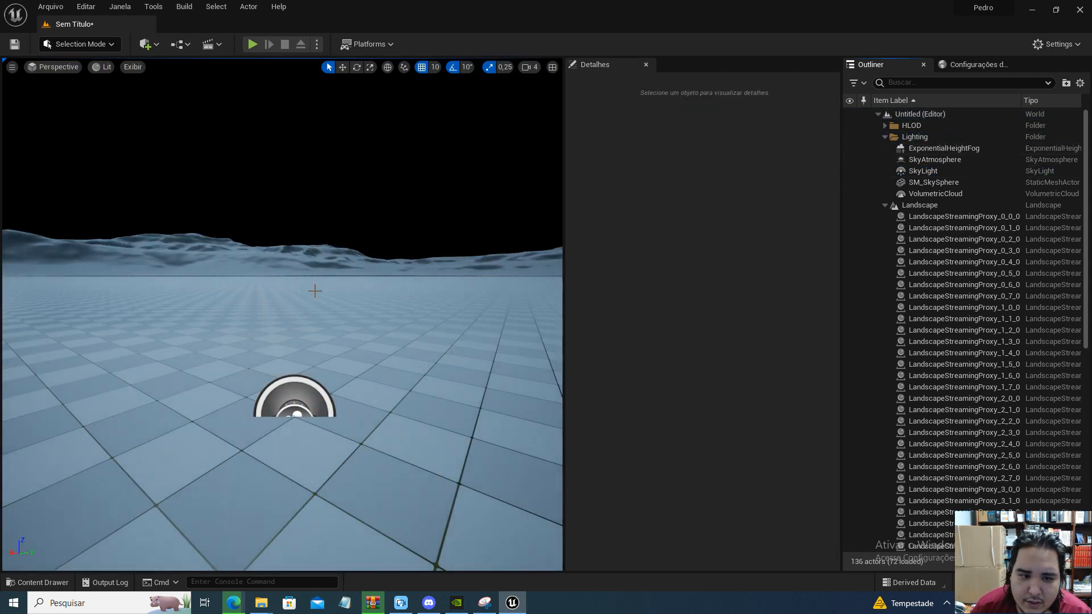
{"action": "left_click", "coordinate": [942, 170]}
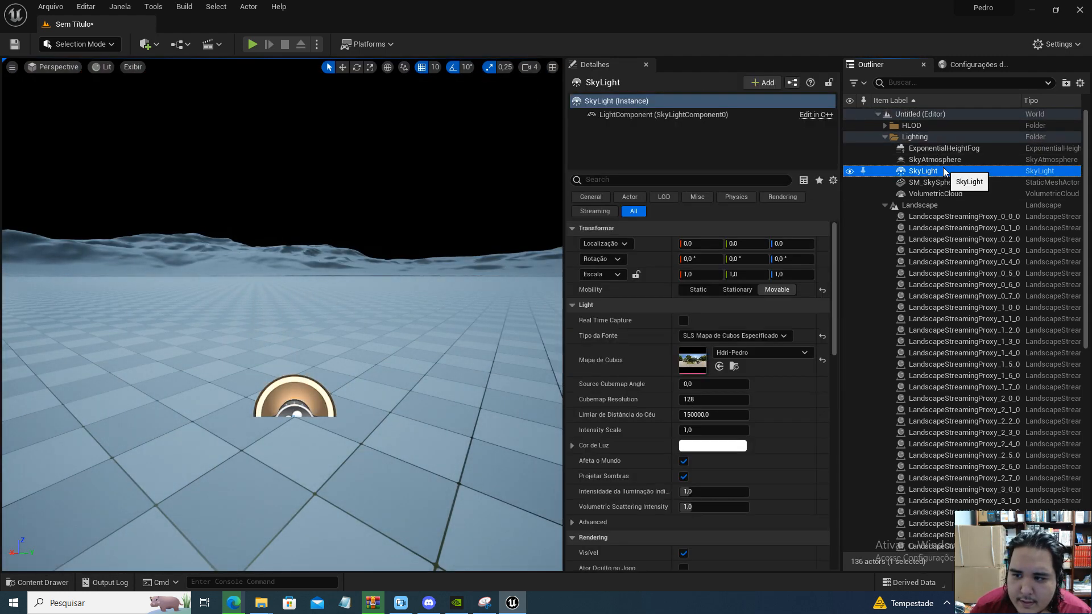
{"action": "left_click", "coordinate": [934, 149]}
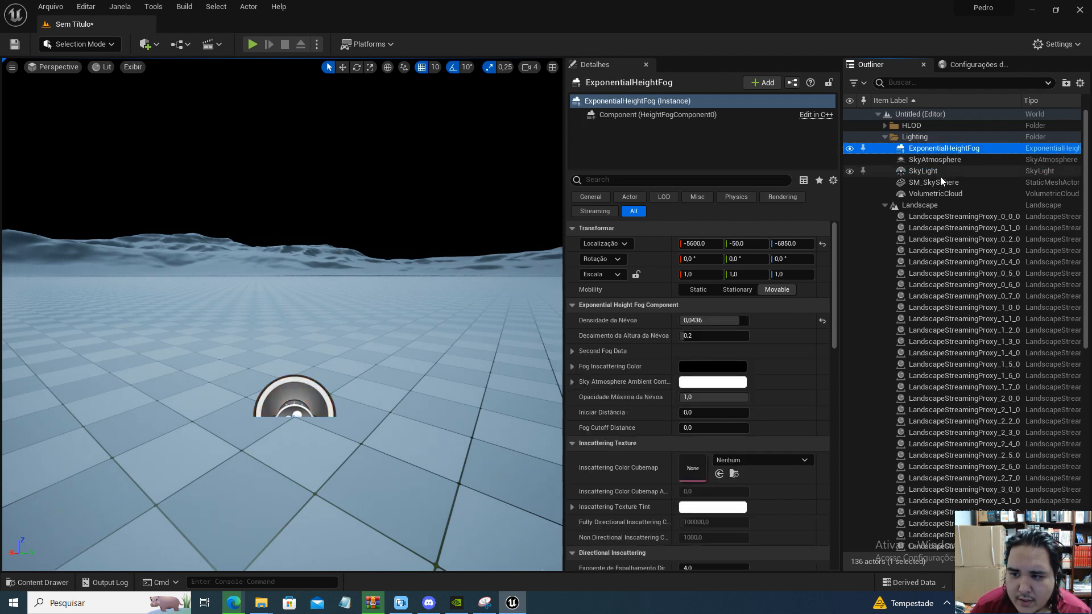
{"action": "left_click", "coordinate": [934, 193], "text": "shift"}
{"action": "key", "text": "Delete"}
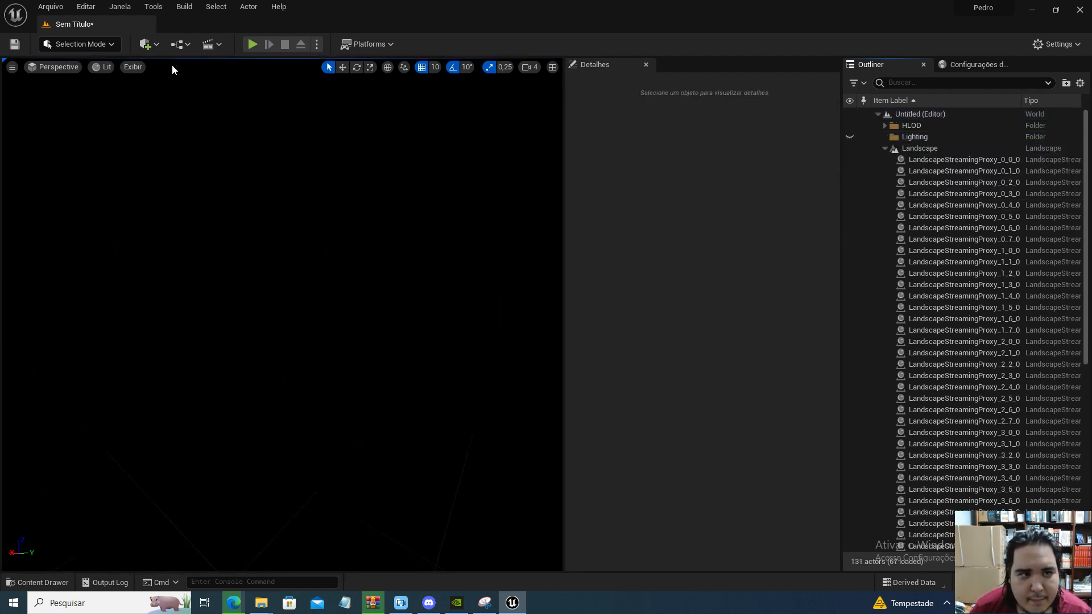
{"action": "left_click", "coordinate": [152, 7]}
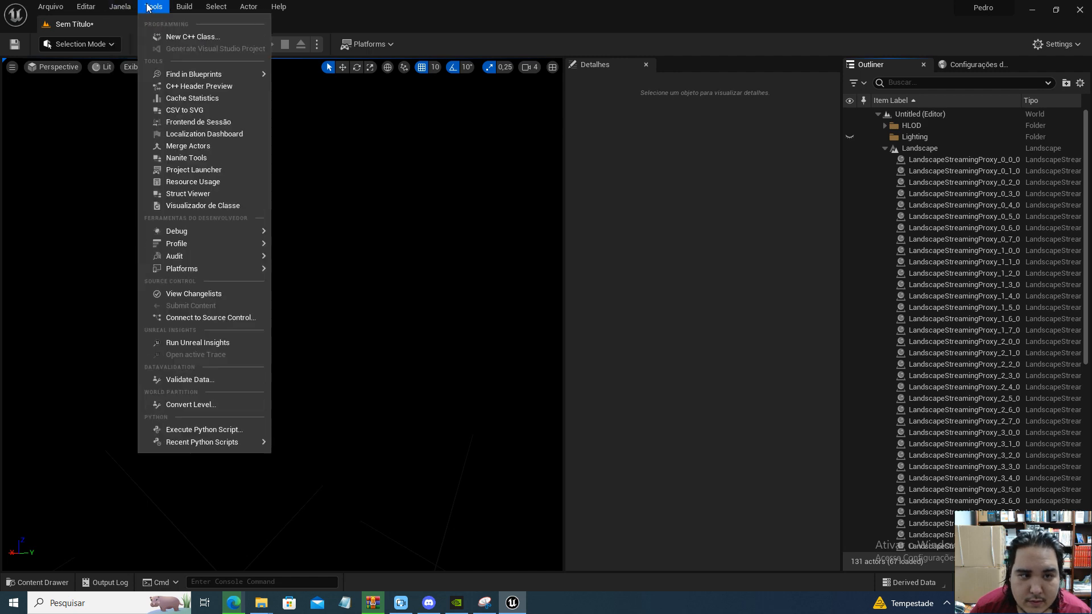
{"action": "mouse_move", "coordinate": [119, 7]}
{"action": "mouse_move", "coordinate": [142, 107]}
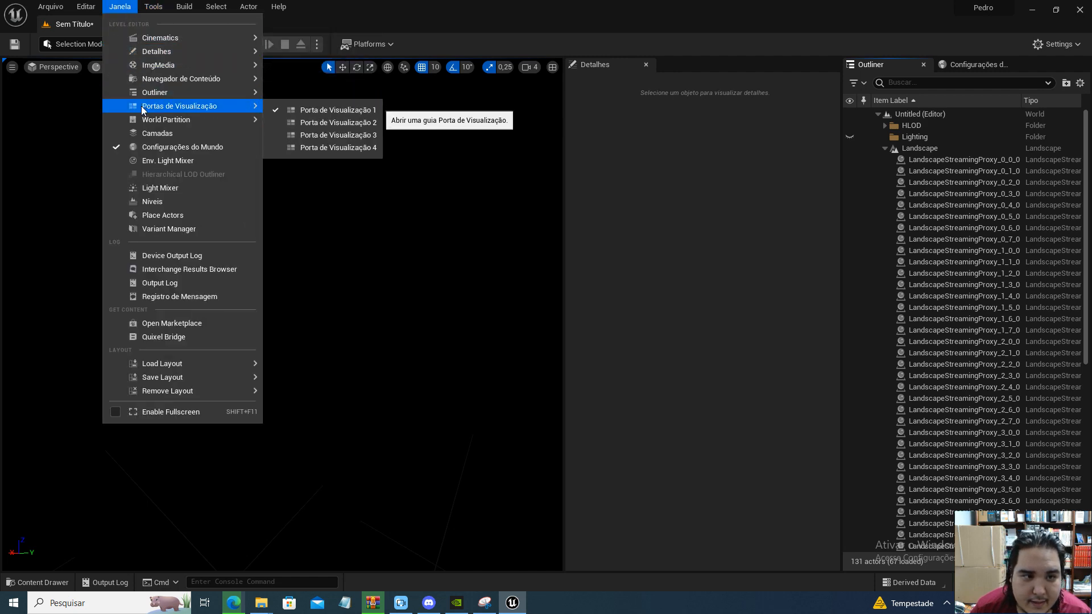
{"action": "left_click", "coordinate": [117, 11]}
{"action": "left_click", "coordinate": [115, 10]}
{"action": "left_click", "coordinate": [127, 4]}
Place a Sky Light in the level with source type SLS Mapa de Cubos Especificado and the Hdri-Pedro cubemap
{"action": "left_click", "coordinate": [146, 44]}
{"action": "mouse_move", "coordinate": [177, 163]}
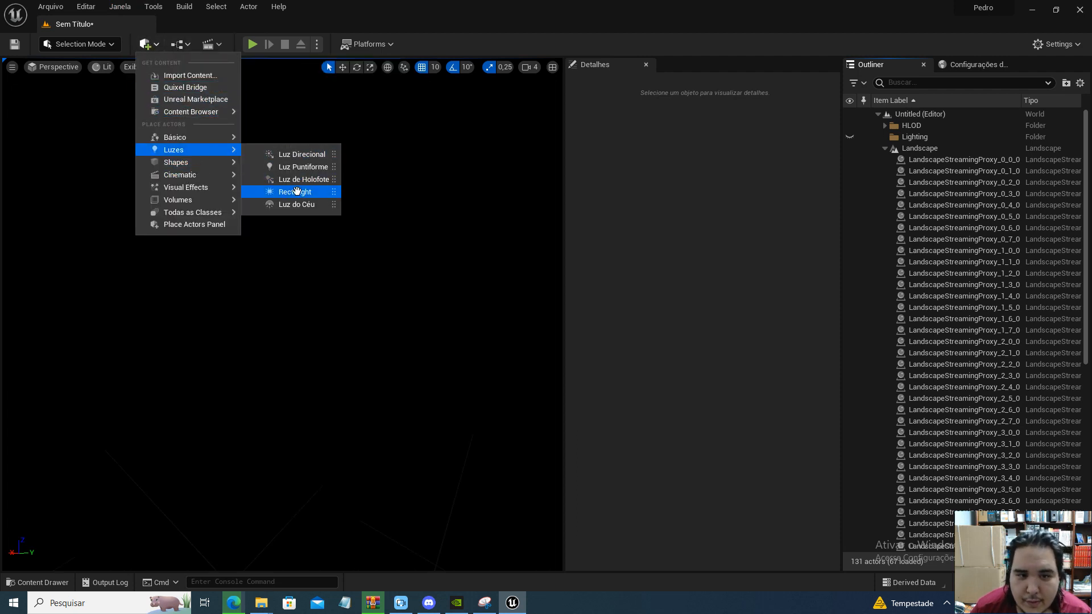
{"action": "left_click_drag", "start_coordinate": [300, 204], "coordinate": [341, 365]}
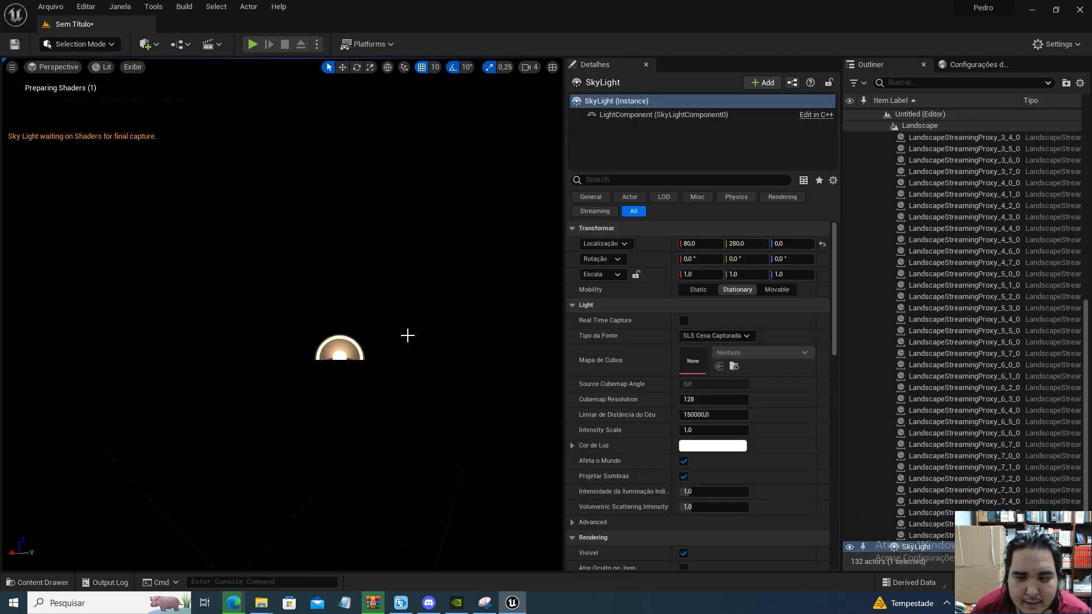
{"action": "left_click", "coordinate": [704, 336]}
{"action": "left_click", "coordinate": [715, 357]}
{"action": "left_click", "coordinate": [740, 353]}
{"action": "left_click", "coordinate": [766, 205]}
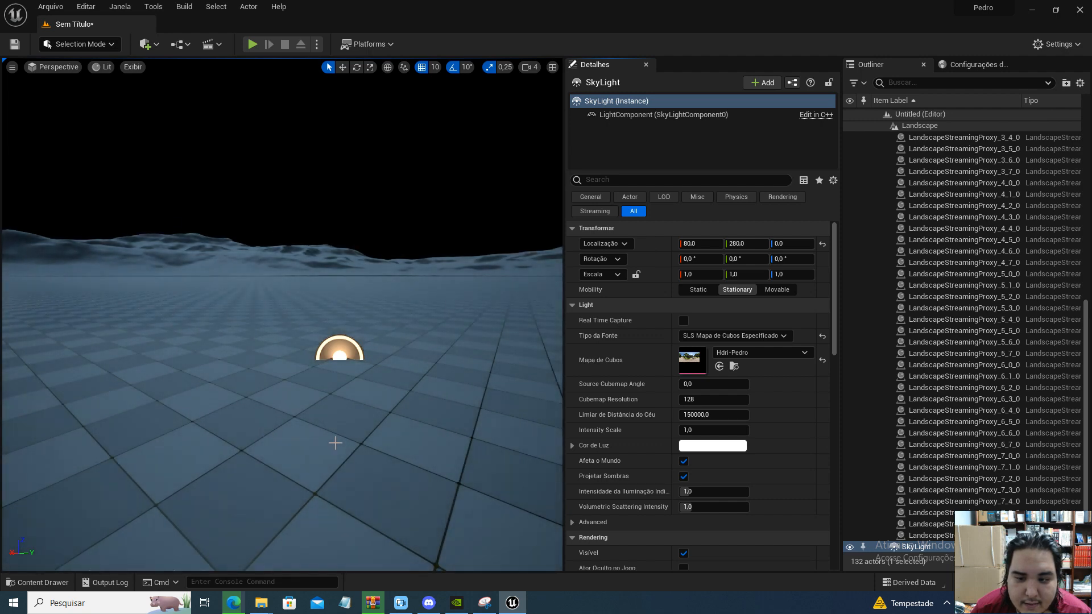
Check the level's surroundings under the new Sky Light and delete that light
{"action": "left_click_drag", "start_coordinate": [282, 341], "coordinate": [541, 341]}
{"action": "right_click_drag", "start_coordinate": [239, 252], "coordinate": [375, 250]}
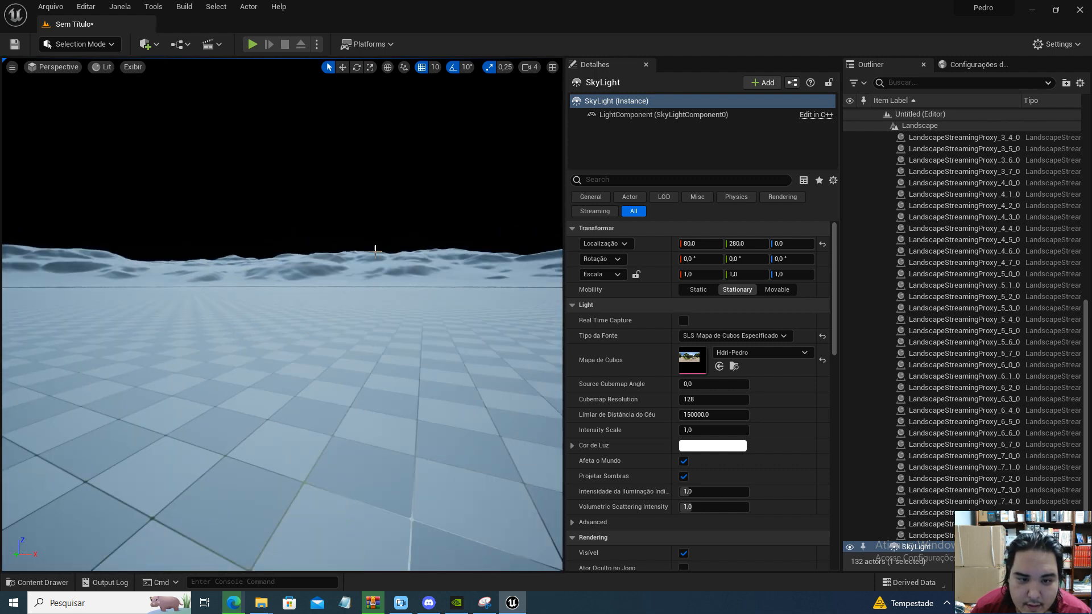
{"action": "right_click", "coordinate": [634, 307]}
{"action": "right_click_drag", "start_coordinate": [325, 276], "coordinate": [506, 295]}
{"action": "right_click", "coordinate": [325, 276]}
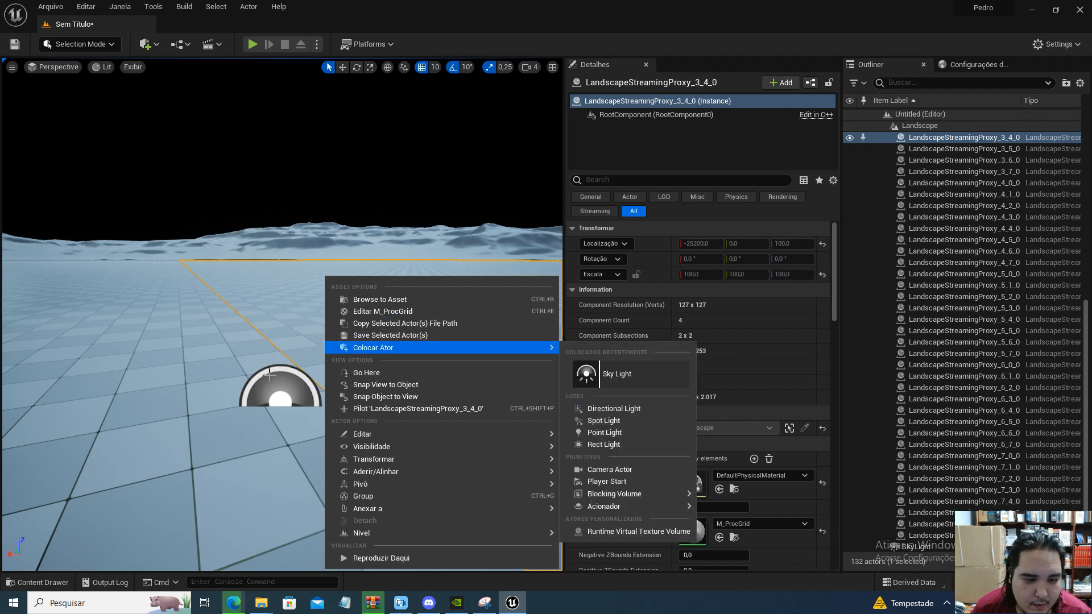
{"action": "left_click", "coordinate": [269, 375]}
{"action": "key", "text": "Delete"}
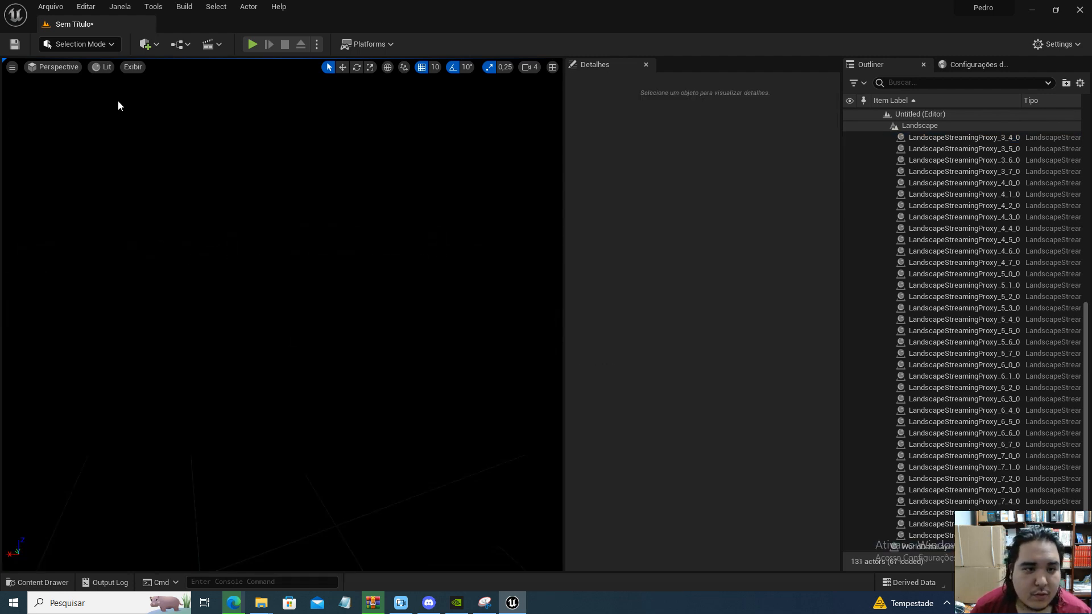
Enable the HDRIBackdrop plugin, then restart the editor and save the untitled level
{"action": "left_click", "coordinate": [98, 7]}
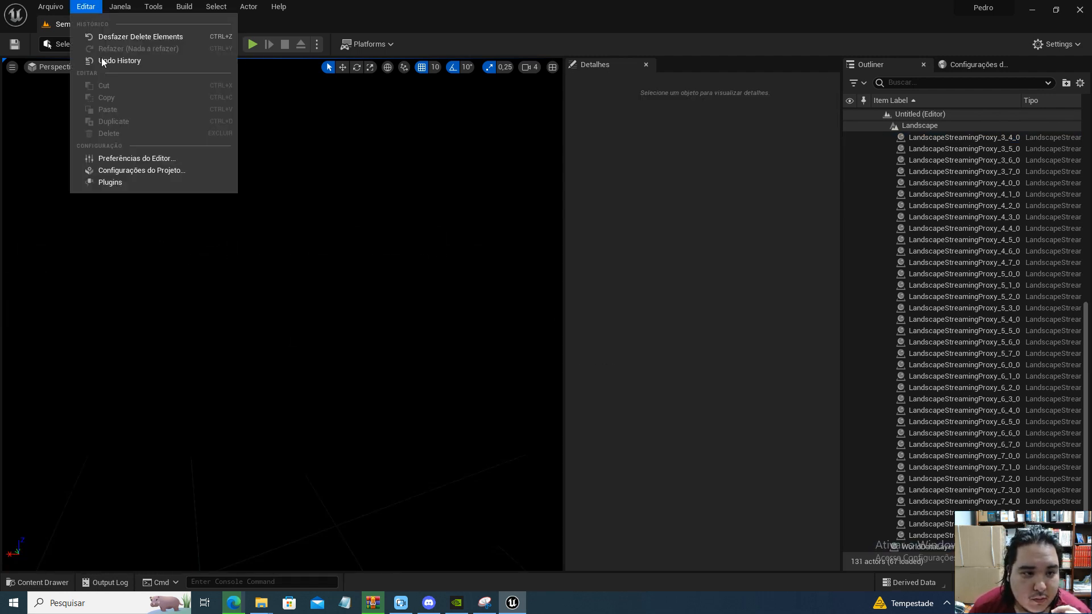
{"action": "left_click", "coordinate": [136, 183]}
{"action": "type", "text": "back"}
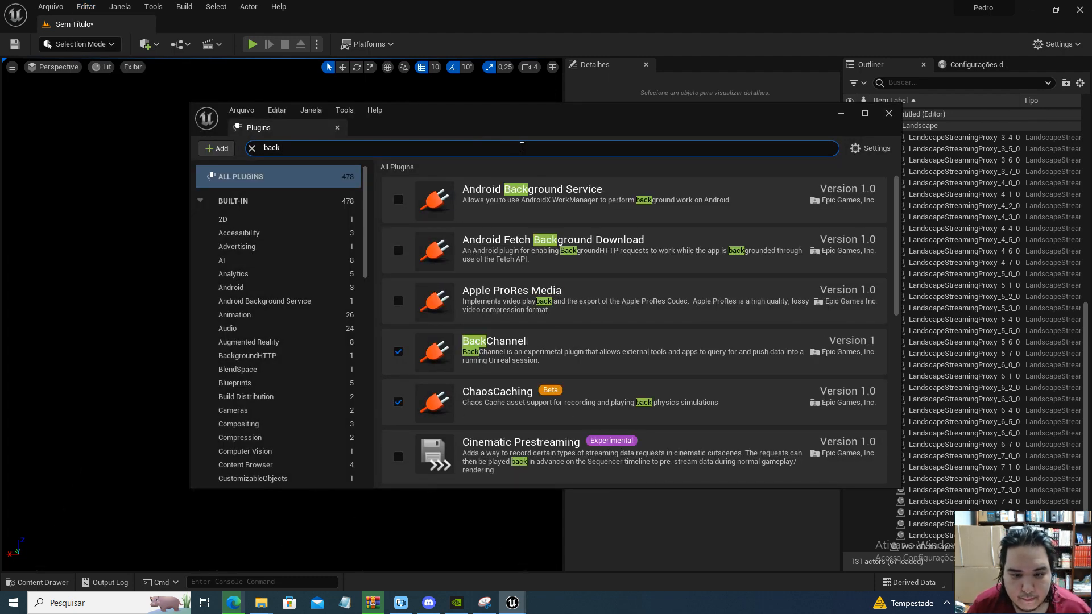
{"action": "type", "text": "d"}
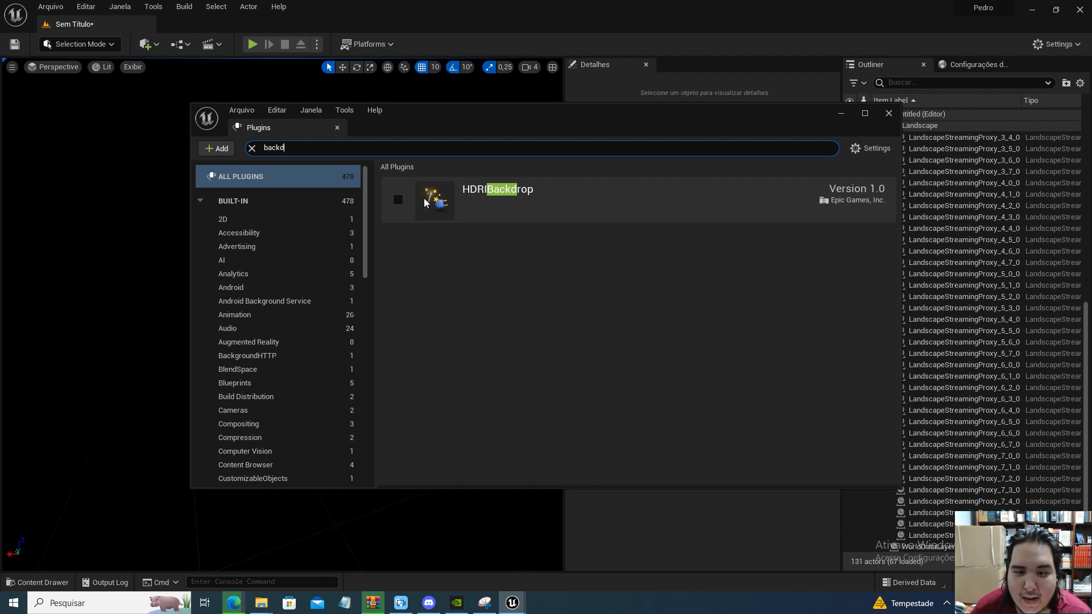
{"action": "left_click", "coordinate": [398, 200]}
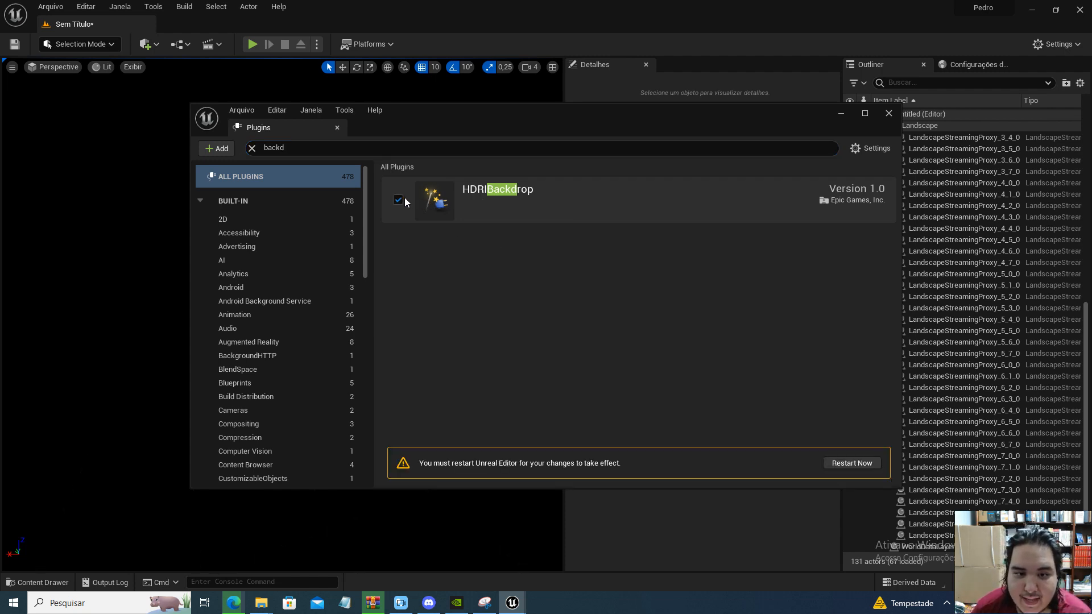
{"action": "left_click", "coordinate": [842, 466]}
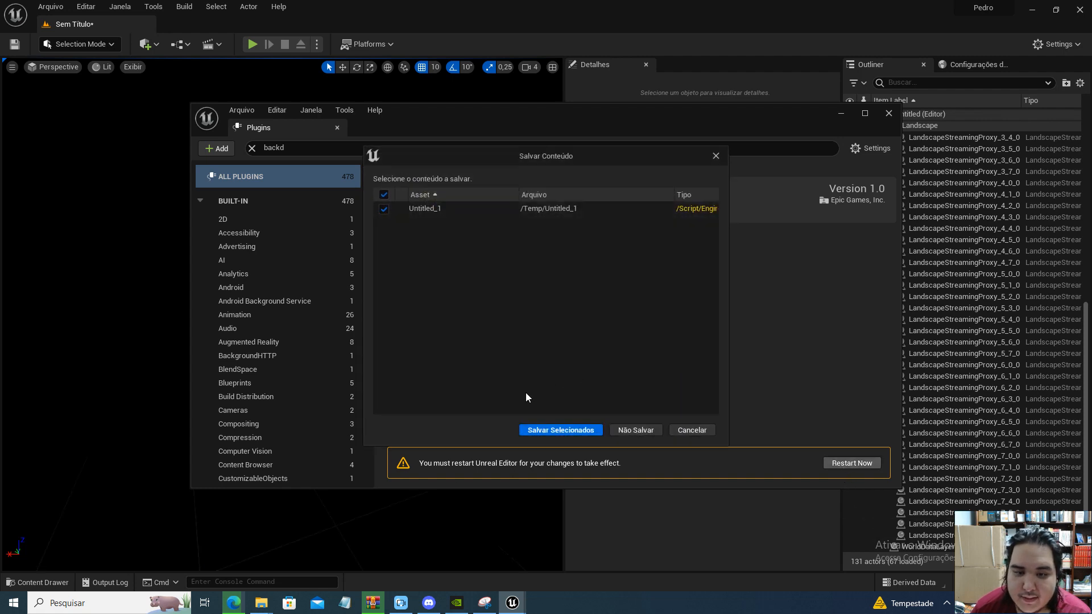
{"action": "left_click", "coordinate": [566, 430]}
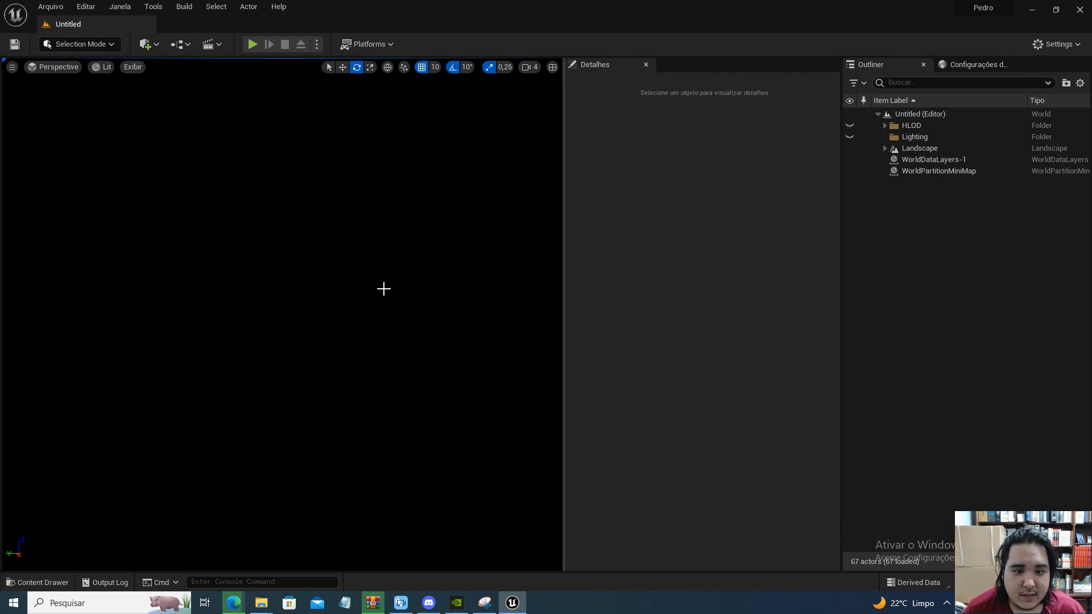
Create a new level named MAINMAP in the Content folder, open it and save it
{"action": "key", "text": "ctrl+space"}
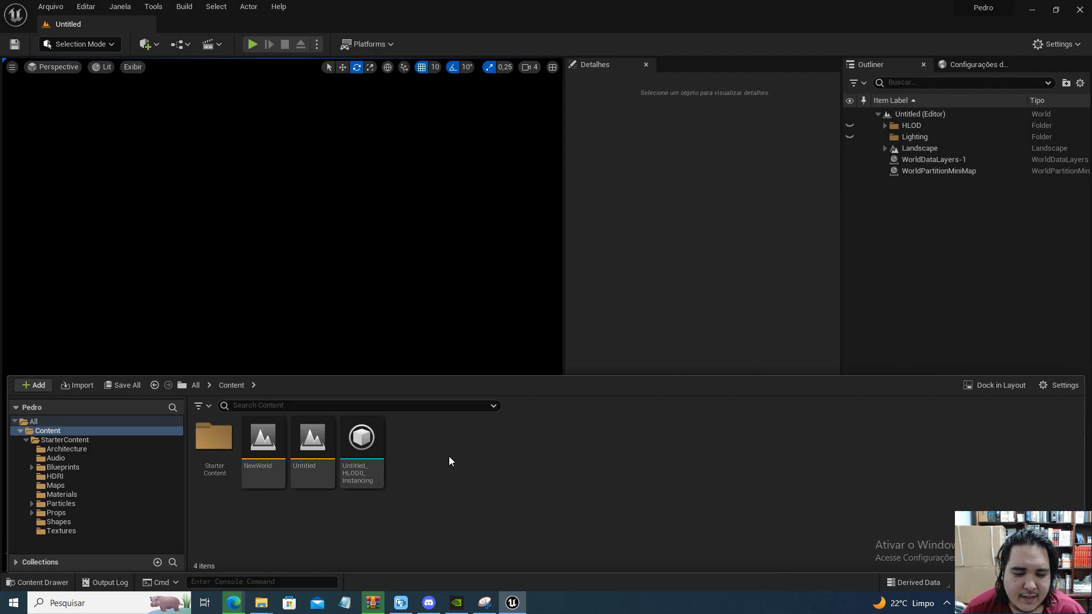
{"action": "right_click", "coordinate": [448, 458]}
{"action": "left_click", "coordinate": [495, 214]}
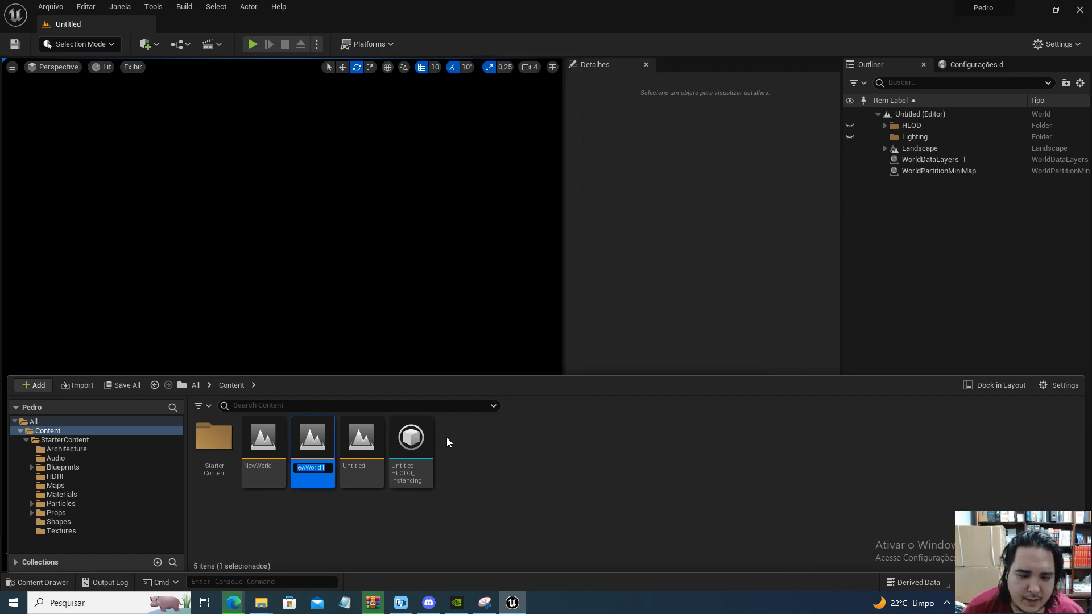
{"action": "type", "text": "M"}
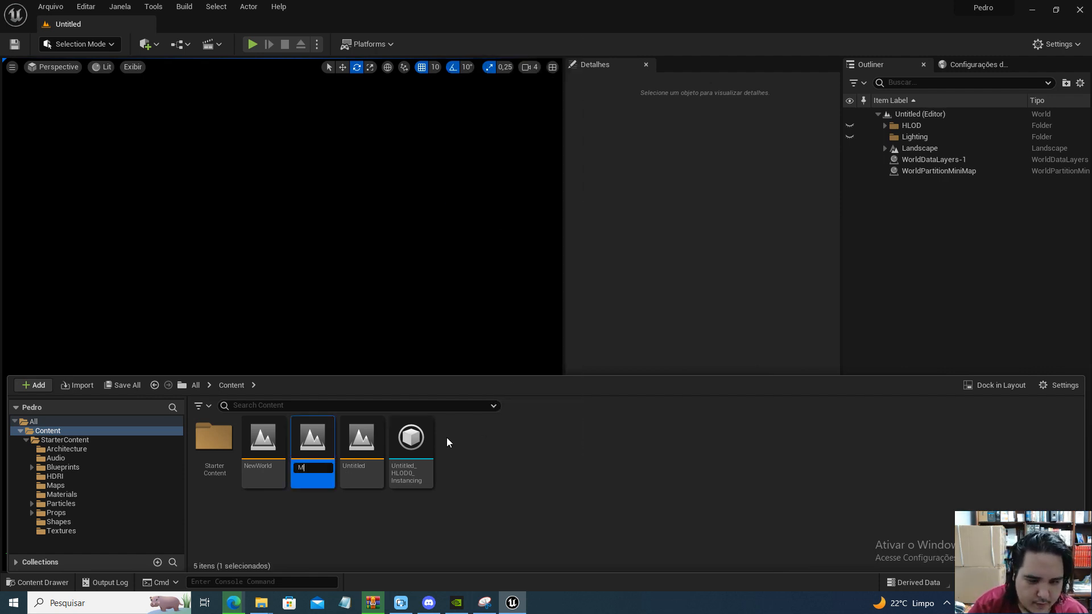
{"action": "type", "text": "AINMAP"}
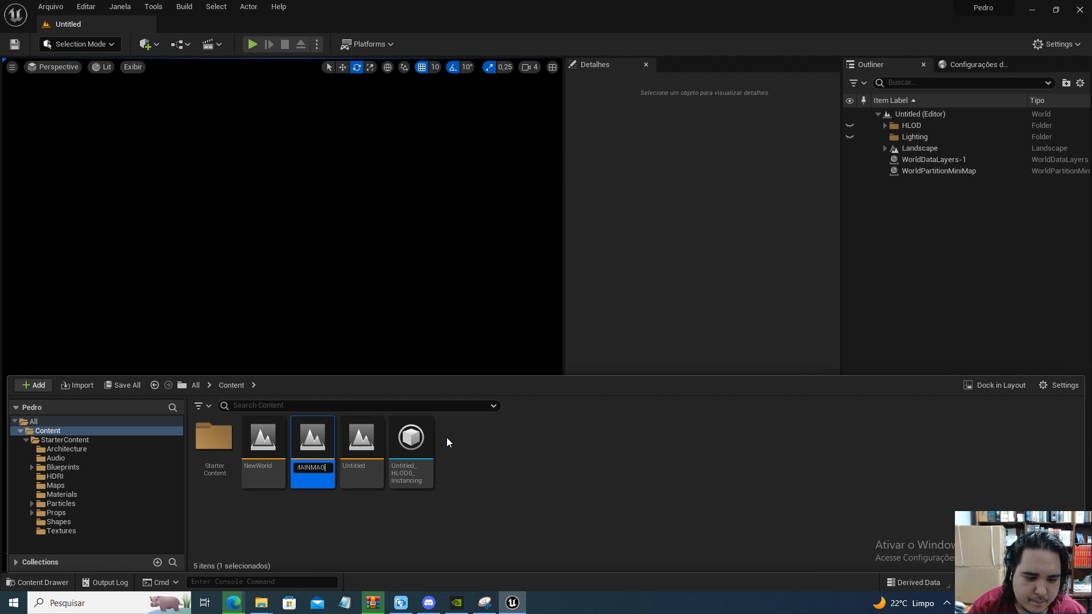
{"action": "key", "text": "Return"}
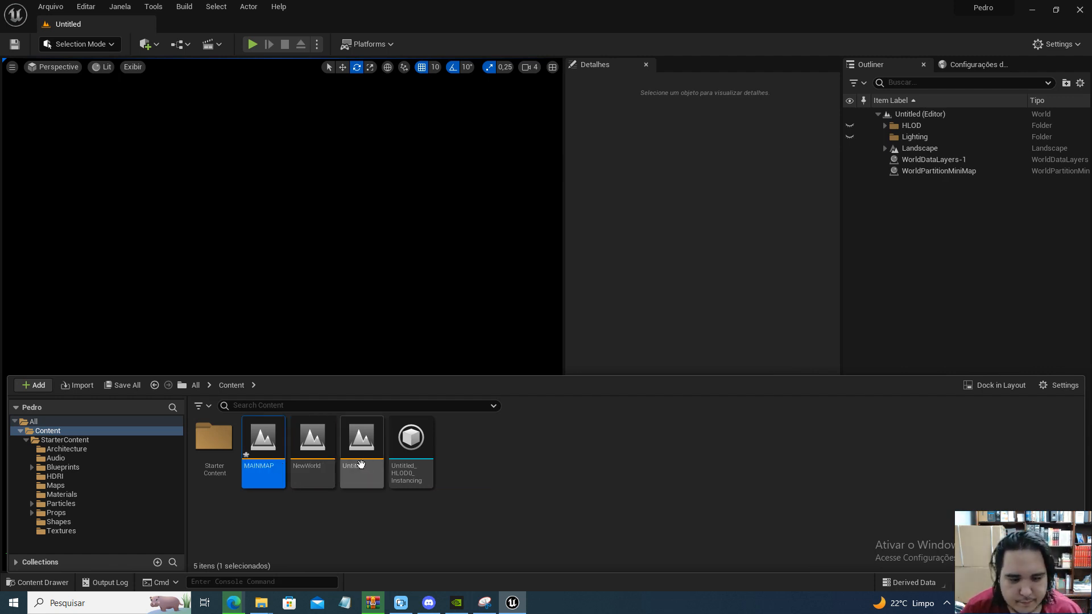
{"action": "double_click", "coordinate": [262, 441]}
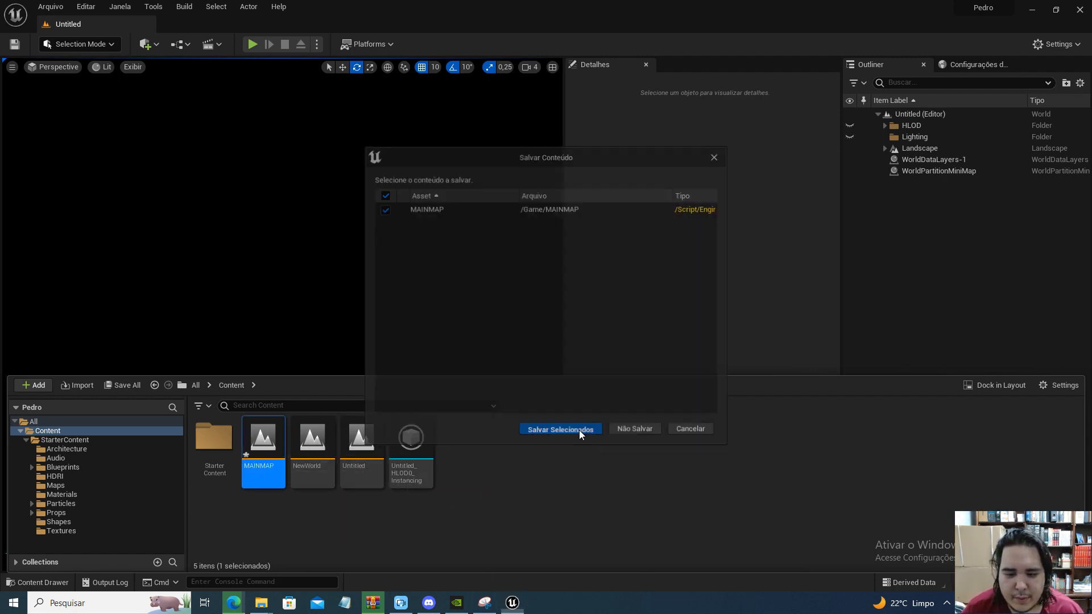
{"action": "left_click", "coordinate": [580, 431]}
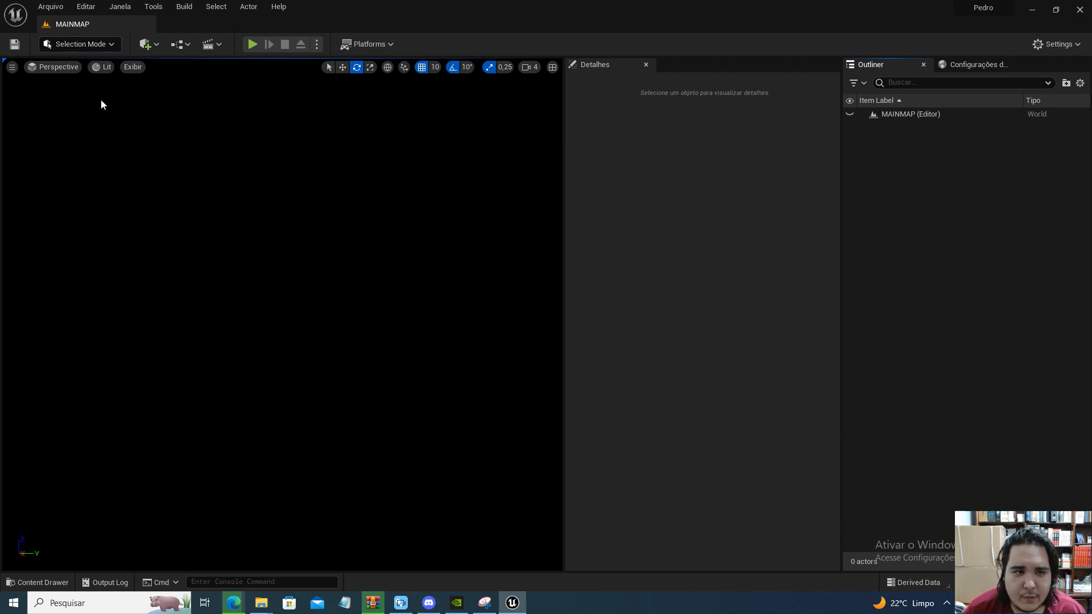
Switch the viewport to Unlit and place a Cube shape in the empty level
{"action": "left_click", "coordinate": [98, 69]}
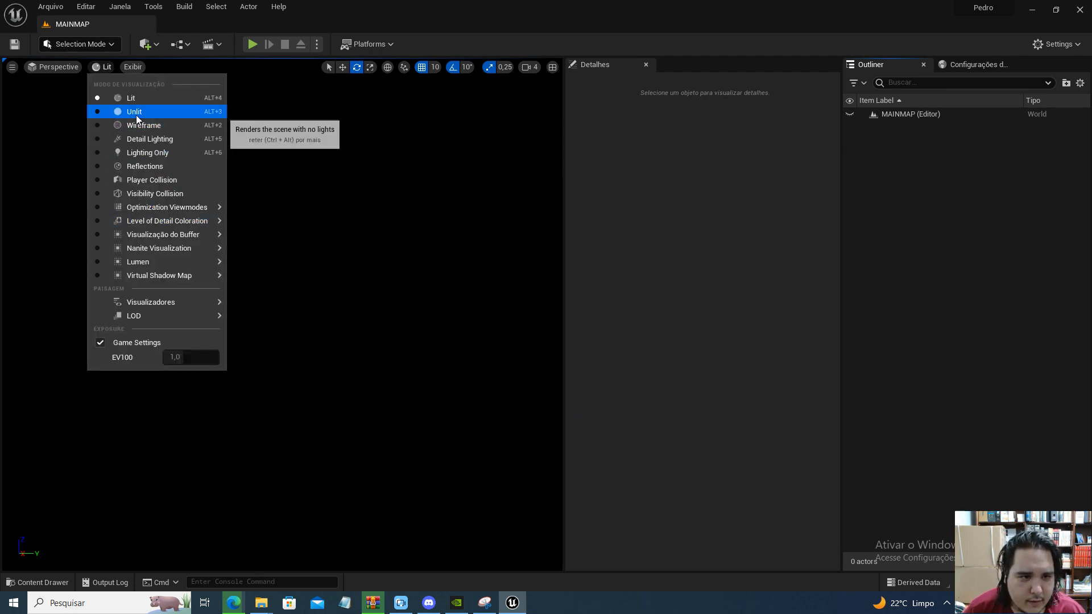
{"action": "left_click", "coordinate": [136, 111]}
{"action": "left_click", "coordinate": [147, 44]}
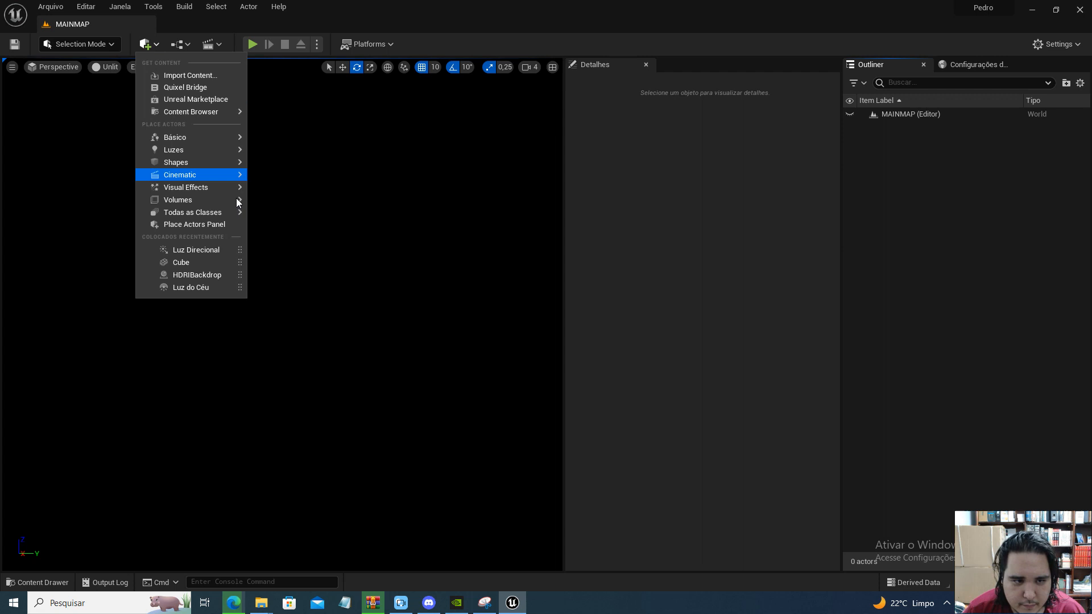
{"action": "mouse_move", "coordinate": [191, 146]}
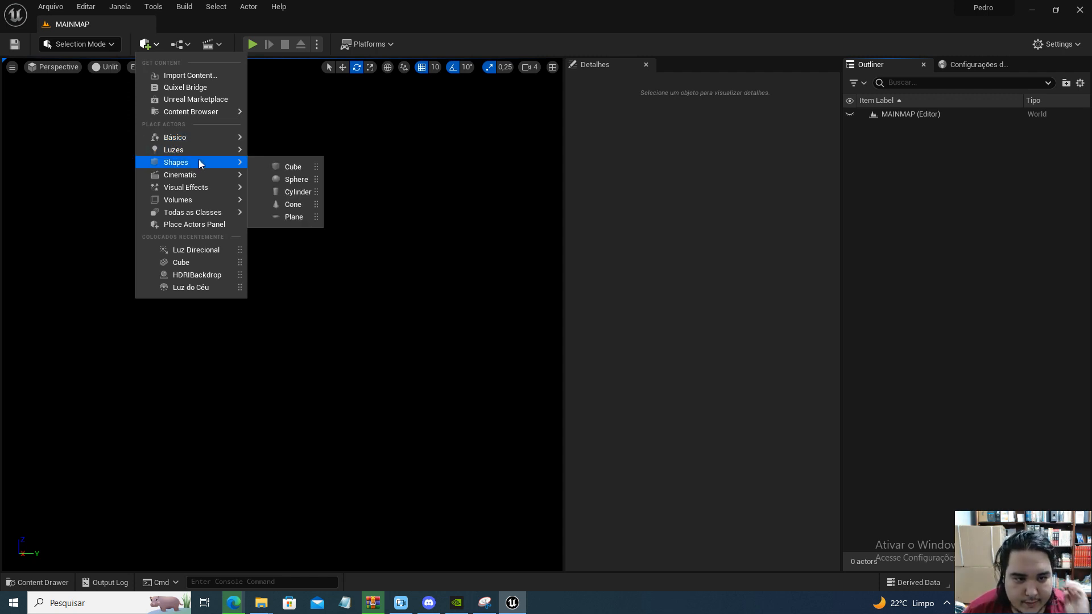
{"action": "left_click_drag", "start_coordinate": [258, 169], "coordinate": [344, 429]}
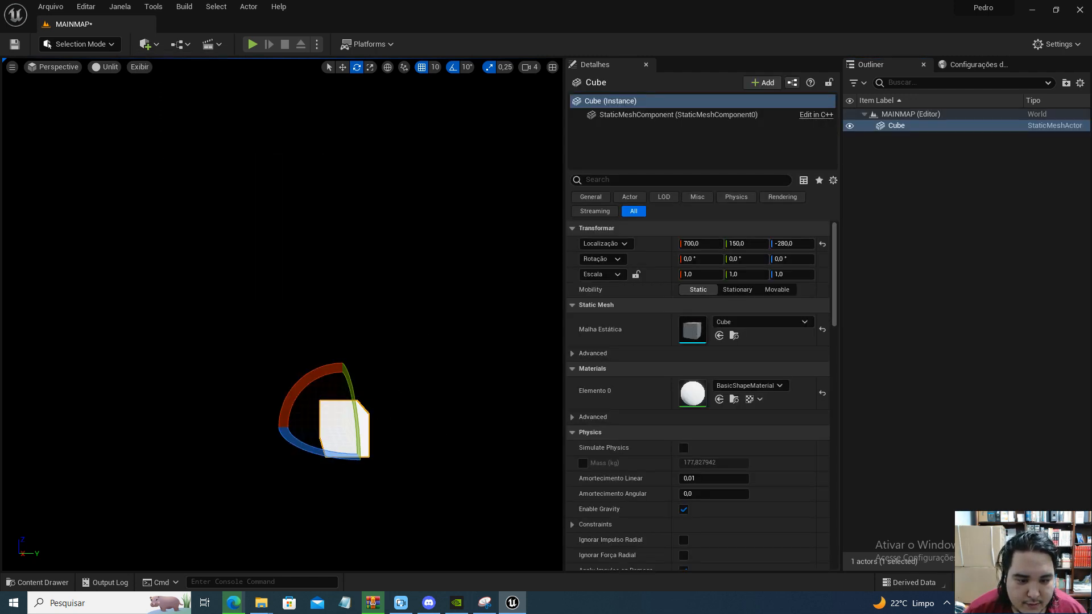
Scale the cube to 6.25 in X and Y to form a flat floor slab
{"action": "scroll", "coordinate": [344, 428], "scroll_direction": "up", "scroll_amount": 5}
{"action": "mouse_move", "coordinate": [343, 429]}
{"action": "right_mouse_down"}
{"action": "mouse_move", "coordinate": [336, 455]}
{"action": "mouse_move", "coordinate": [348, 429]}
{"action": "right_mouse_up"}
{"action": "key", "text": "s"}
{"action": "right_click_drag", "start_coordinate": [462, 414], "coordinate": [454, 438]}
{"action": "key", "text": "r"}
{"action": "key", "text": "w"}
{"action": "key", "text": "e"}
{"action": "key", "text": "r"}
{"action": "key", "text": "e"}
{"action": "key", "text": "r"}
{"action": "left_click_drag", "start_coordinate": [339, 242], "coordinate": [309, 334]}
{"action": "key", "text": "s"}
{"action": "mouse_move", "coordinate": [309, 334]}
{"action": "right_mouse_down"}
{"action": "mouse_move", "coordinate": [222, 304]}
{"action": "mouse_move", "coordinate": [313, 341]}
{"action": "right_mouse_up"}
{"action": "key", "text": "w"}
{"action": "key", "text": "a"}
{"action": "key", "text": "w"}
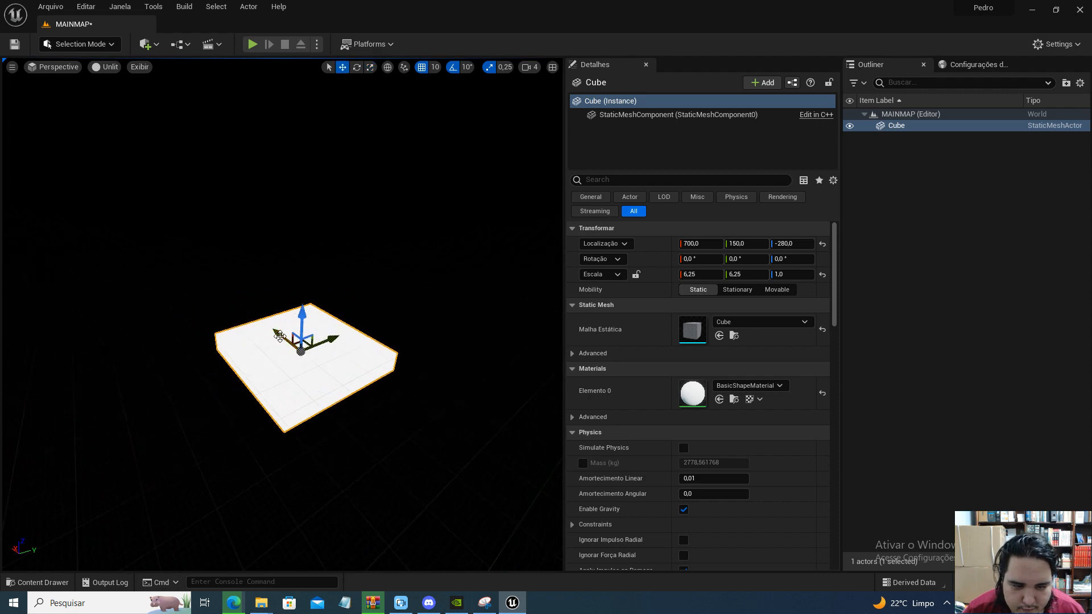
Duplicate the floor slab rotated -90° about X and move the copy to the slab's edge as a wall
{"action": "key", "text": "e"}
{"action": "left_click_drag", "start_coordinate": [287, 310], "coordinate": [237, 377], "text": "alt"}
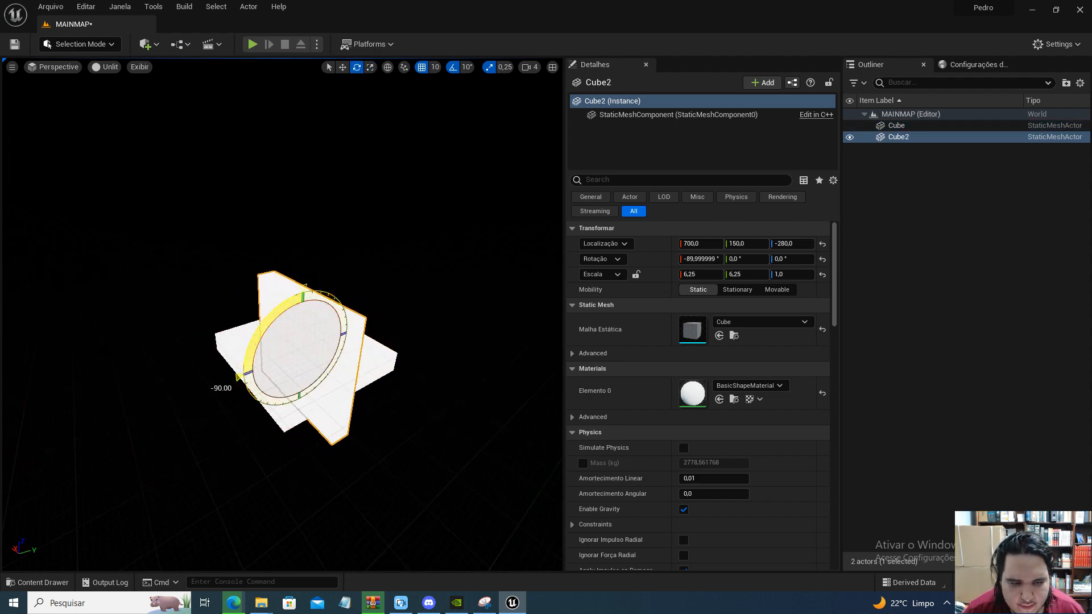
{"action": "key", "text": "r"}
{"action": "key", "text": "w"}
{"action": "left_click_drag", "start_coordinate": [332, 339], "coordinate": [287, 350]}
{"action": "right_click_drag", "start_coordinate": [287, 350], "coordinate": [267, 370]}
{"action": "left_click_drag", "start_coordinate": [136, 318], "coordinate": [124, 266]}
{"action": "left_click_drag", "start_coordinate": [178, 302], "coordinate": [398, 276], "text": "alt"}
{"action": "right_click_drag", "start_coordinate": [398, 276], "coordinate": [353, 284]}
Duplicate and position slabs as the remaining walls and ceiling of an open-fronted room, and delete the surplus piece
{"action": "key", "text": "e"}
{"action": "left_click_drag", "start_coordinate": [392, 383], "coordinate": [341, 376], "text": "alt"}
{"action": "right_click_drag", "start_coordinate": [341, 376], "coordinate": [409, 381]}
{"action": "key", "text": "r"}
{"action": "key", "text": "w"}
{"action": "left_click_drag", "start_coordinate": [338, 381], "coordinate": [313, 435]}
{"action": "key", "text": "r"}
{"action": "left_click", "coordinate": [393, 423]}
{"action": "key", "text": "e"}
{"action": "key", "text": "w"}
{"action": "left_click_drag", "start_coordinate": [397, 418], "coordinate": [469, 336], "text": "alt"}
{"action": "right_click_drag", "start_coordinate": [470, 336], "coordinate": [344, 452]}
{"action": "left_click", "coordinate": [356, 453]}
{"action": "key", "text": "Delete"}
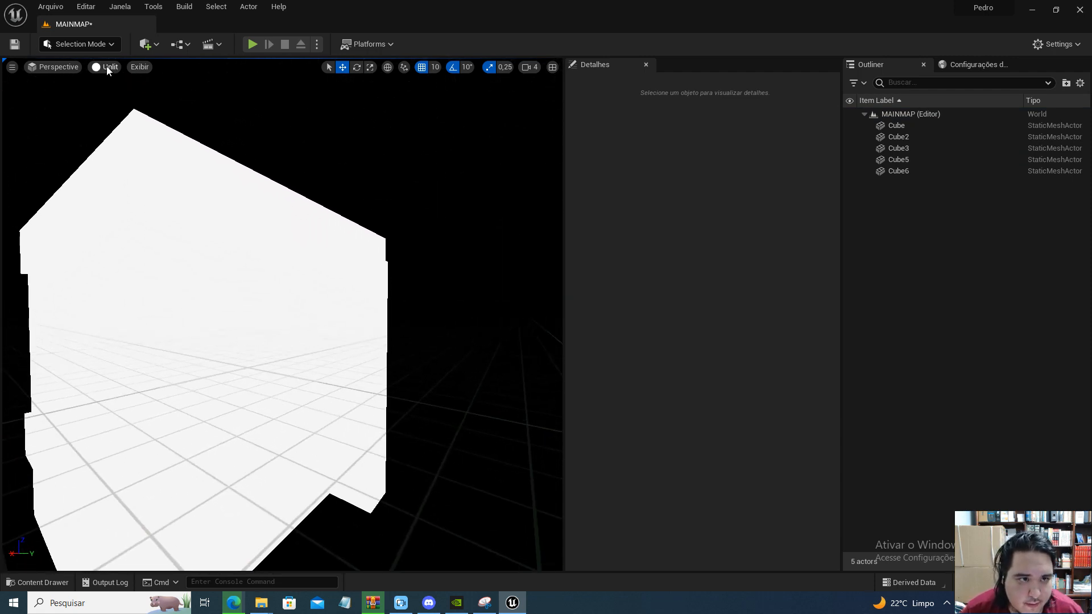
Switch the viewport back to Lit and place a directional light (Luz Direcional) in the level
{"action": "right_click_drag", "start_coordinate": [159, 143], "coordinate": [311, 327]}
{"action": "scroll", "coordinate": [311, 327], "scroll_direction": "up", "scroll_amount": 4}
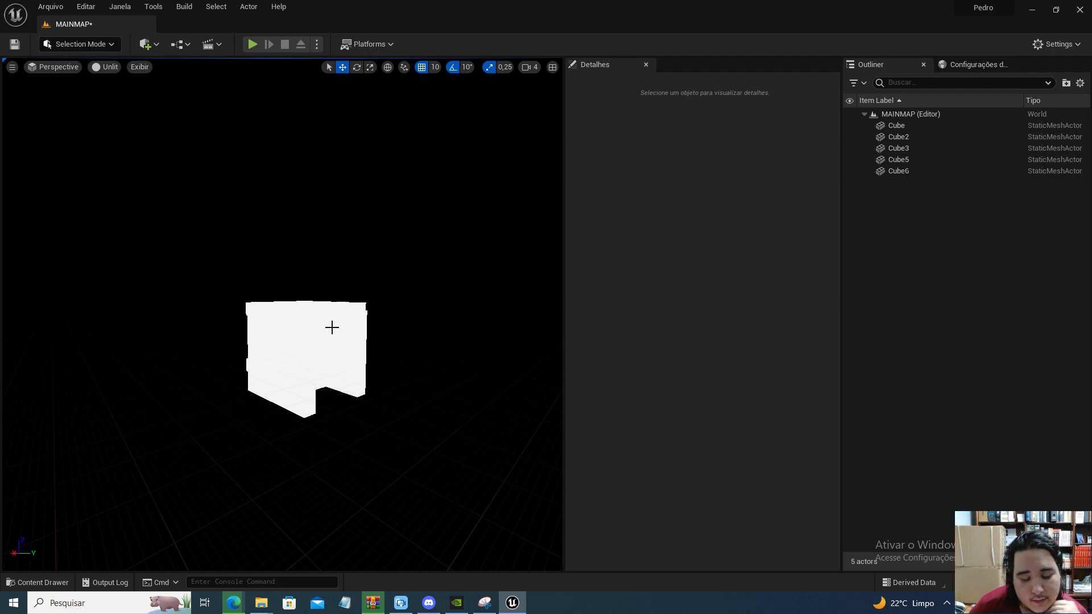
{"action": "left_click", "coordinate": [106, 67]}
{"action": "left_click", "coordinate": [126, 97]}
{"action": "left_click", "coordinate": [146, 44]}
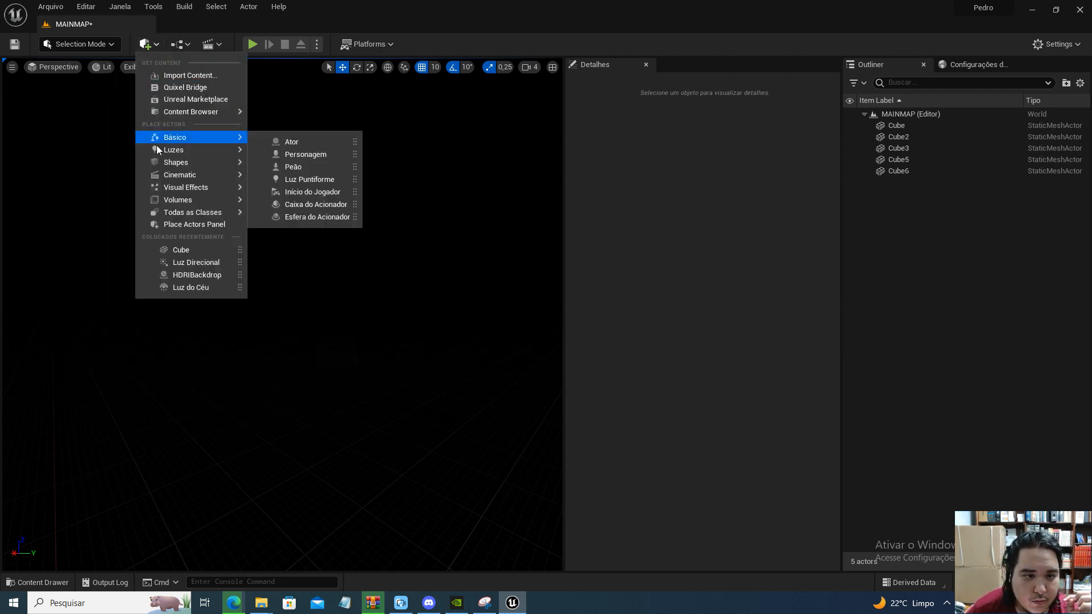
{"action": "mouse_move", "coordinate": [183, 178]}
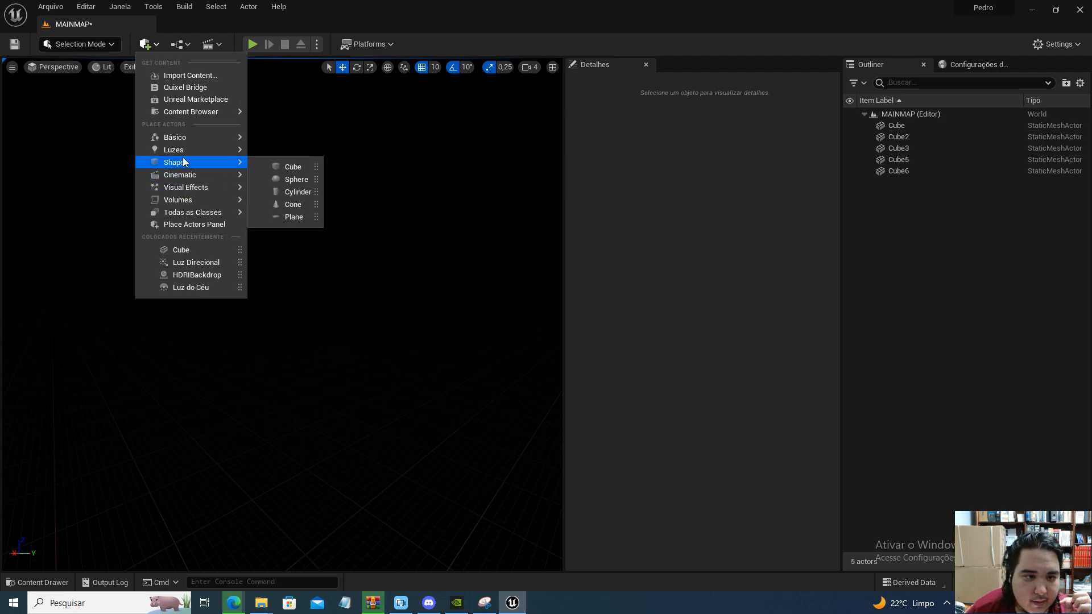
{"action": "left_click_drag", "start_coordinate": [305, 151], "coordinate": [343, 338]}
Examine how the directional light falls on the outside and inside of the room
{"action": "key", "text": "w"}
{"action": "right_click_drag", "start_coordinate": [365, 428], "coordinate": [284, 393]}
{"action": "key", "text": "w"}
{"action": "key", "text": "w"}
{"action": "key", "text": "w"}
{"action": "key", "text": "w"}
{"action": "right_click_drag", "start_coordinate": [612, 404], "coordinate": [607, 322]}
{"action": "mouse_move", "coordinate": [455, 341]}
{"action": "right_mouse_down"}
{"action": "mouse_move", "coordinate": [512, 342]}
{"action": "mouse_move", "coordinate": [475, 340]}
{"action": "right_mouse_up"}
{"action": "key", "text": "s"}
{"action": "key", "text": "w"}
{"action": "right_click_drag", "start_coordinate": [248, 366], "coordinate": [344, 403]}
{"action": "key", "text": "Escape"}
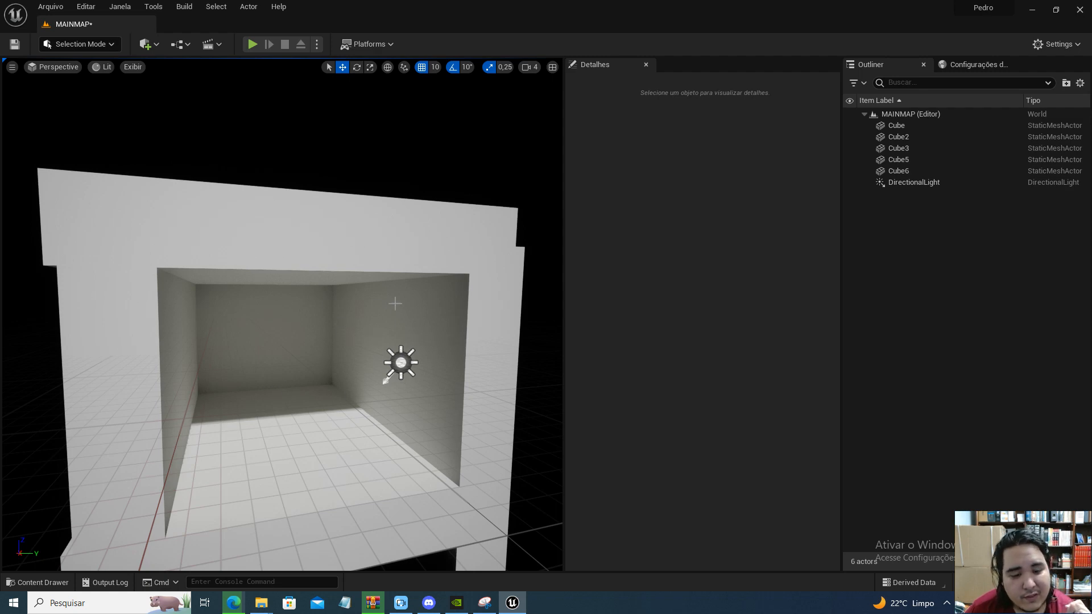
Place an HDRI Backdrop on the room's floor and check the surroundings from inside
{"action": "left_click", "coordinate": [145, 44]}
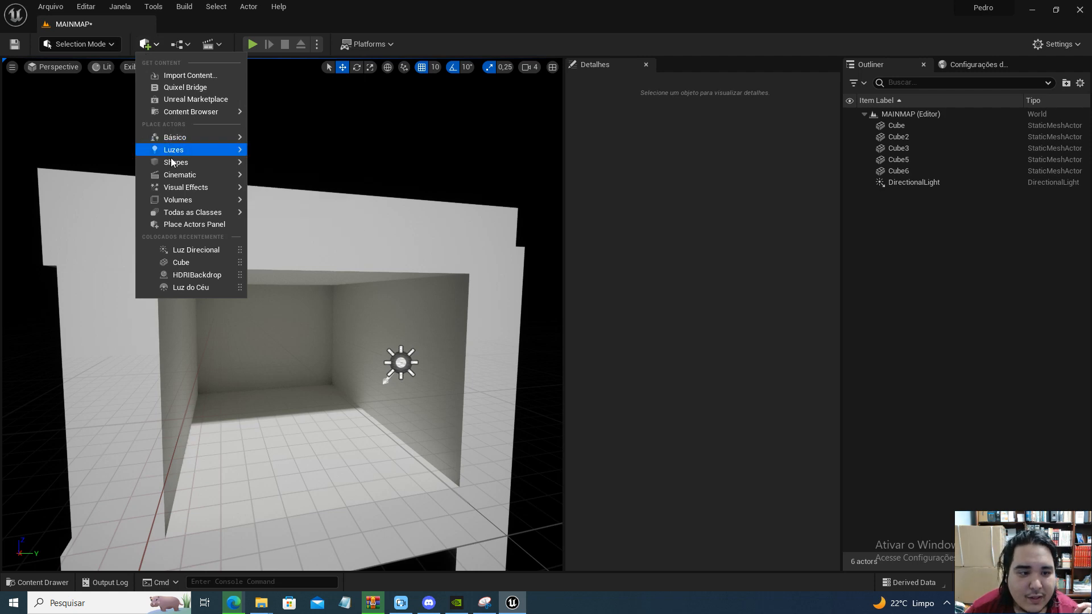
{"action": "mouse_move", "coordinate": [214, 151]}
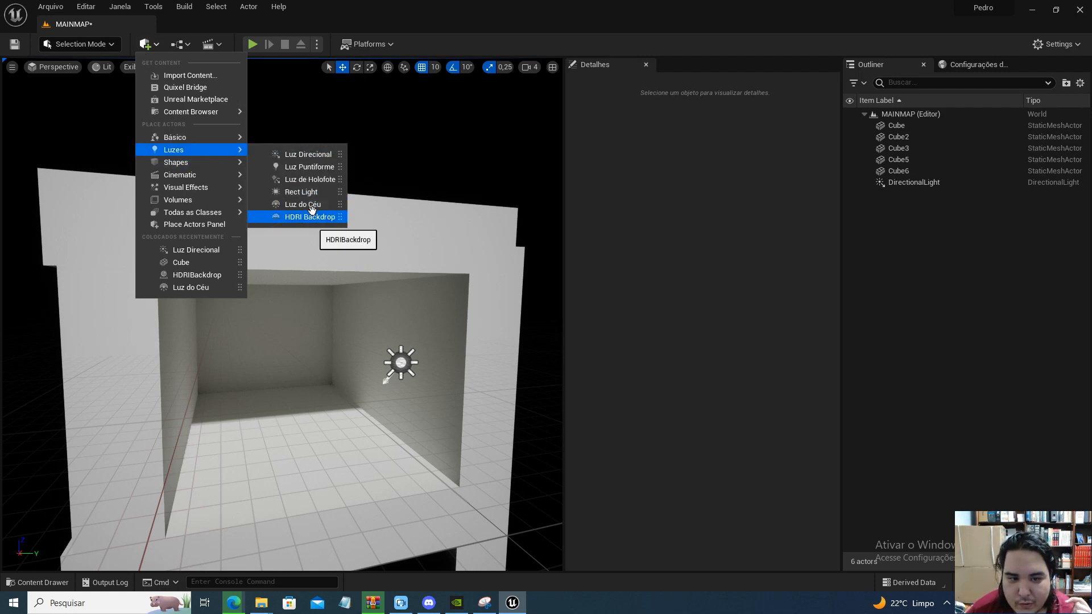
{"action": "left_click_drag", "start_coordinate": [332, 215], "coordinate": [280, 461]}
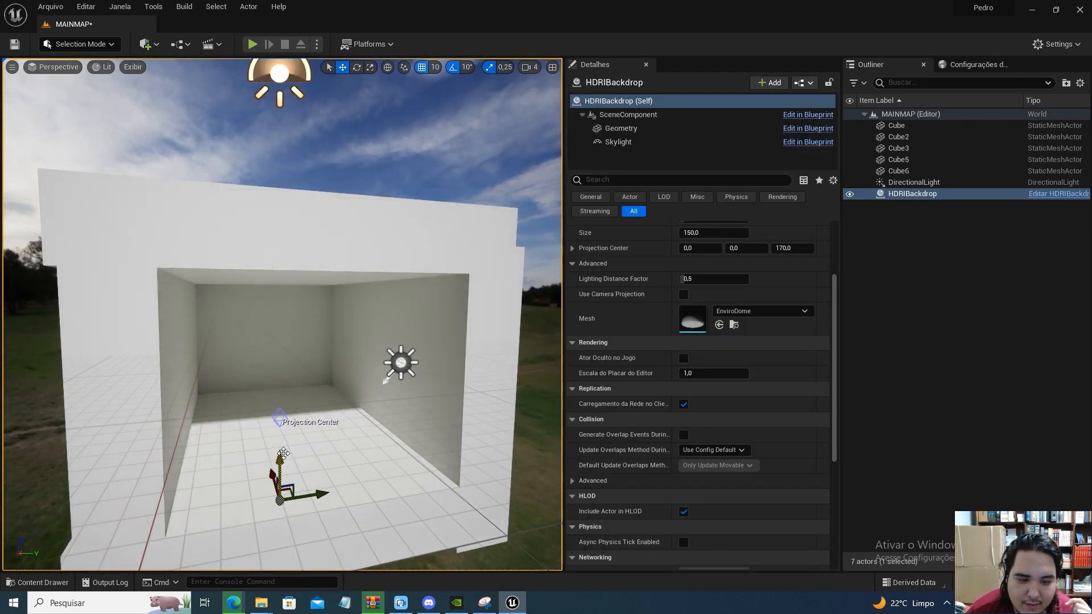
{"action": "right_click_drag", "start_coordinate": [284, 454], "coordinate": [512, 455]}
{"action": "right_click_drag", "start_coordinate": [284, 342], "coordinate": [546, 342]}
{"action": "right_click_drag", "start_coordinate": [352, 342], "coordinate": [194, 335]}
{"action": "right_click_drag", "start_coordinate": [284, 341], "coordinate": [148, 345]}
{"action": "key", "text": "s"}
{"action": "right_click_drag", "start_coordinate": [338, 407], "coordinate": [339, 408]}
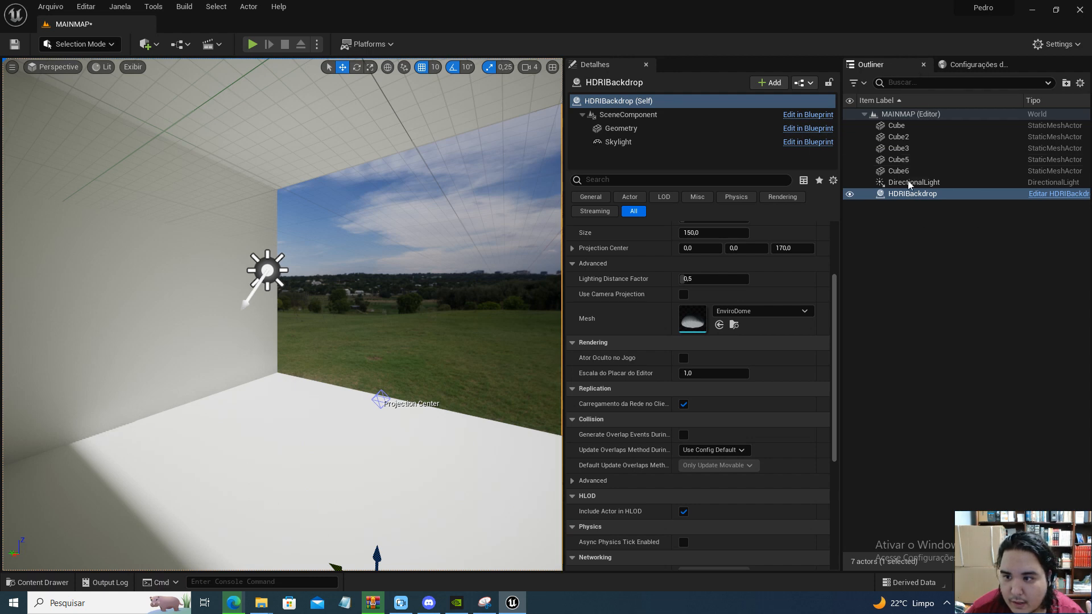
Assign the Hdri-Pedro cubemap to the HDRIBackdrop and view the room against it
{"action": "scroll", "coordinate": [664, 322], "scroll_direction": "up", "scroll_amount": 3}
{"action": "scroll", "coordinate": [664, 321], "scroll_direction": "up", "scroll_amount": 2}
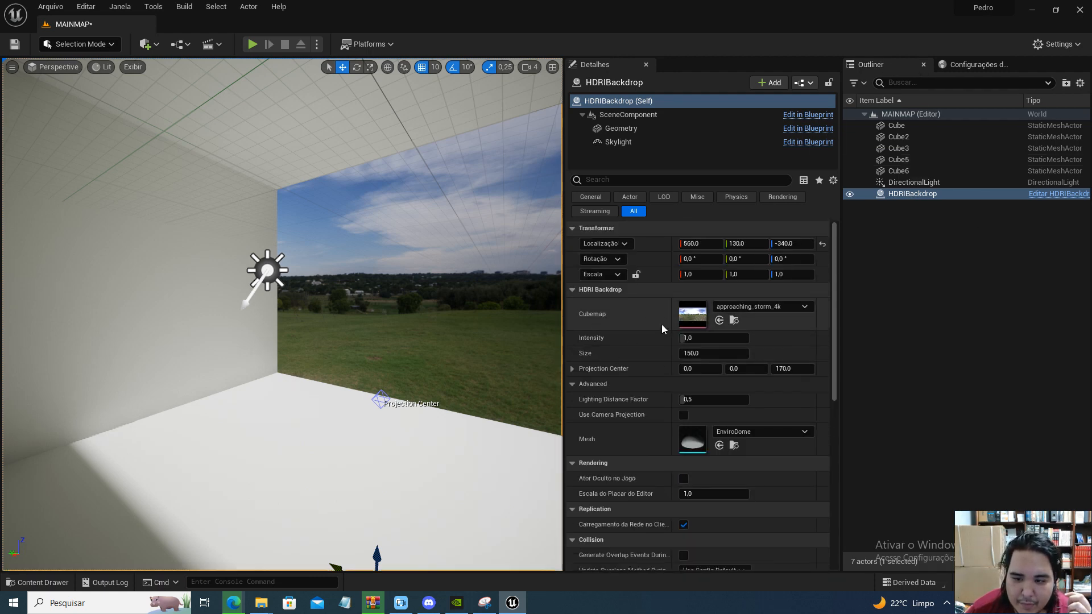
{"action": "left_click", "coordinate": [761, 307]}
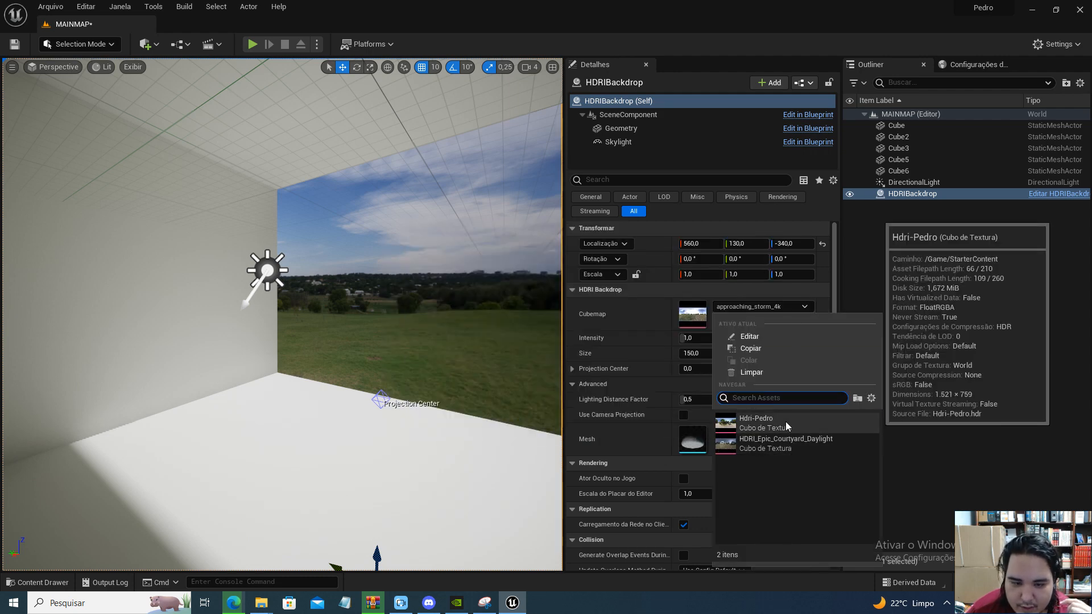
{"action": "left_click", "coordinate": [786, 421]}
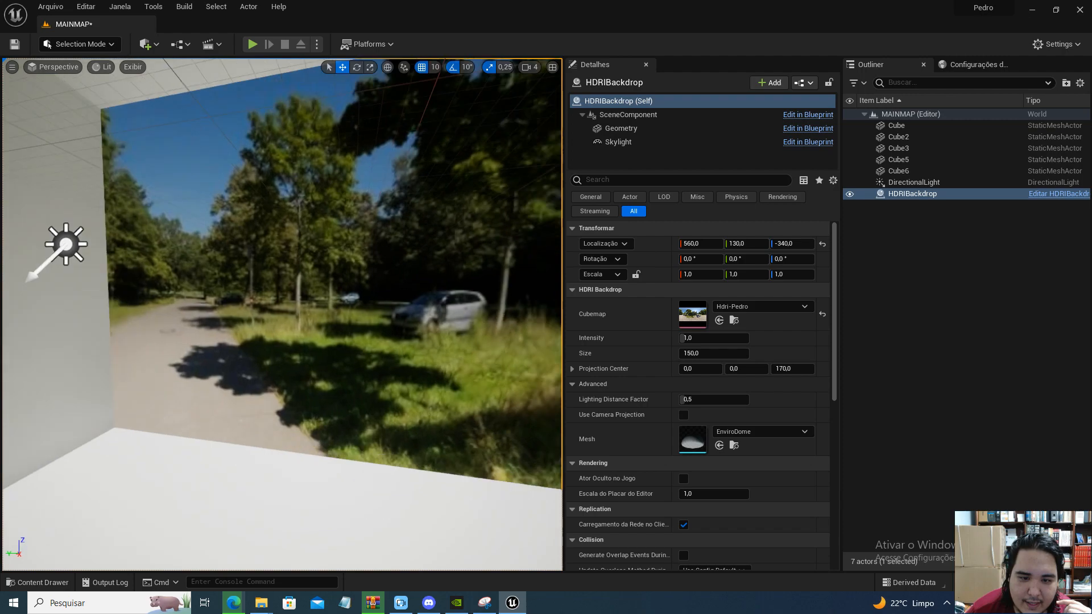
{"action": "right_click_drag", "start_coordinate": [282, 313], "coordinate": [494, 290]}
{"action": "key", "text": "s"}
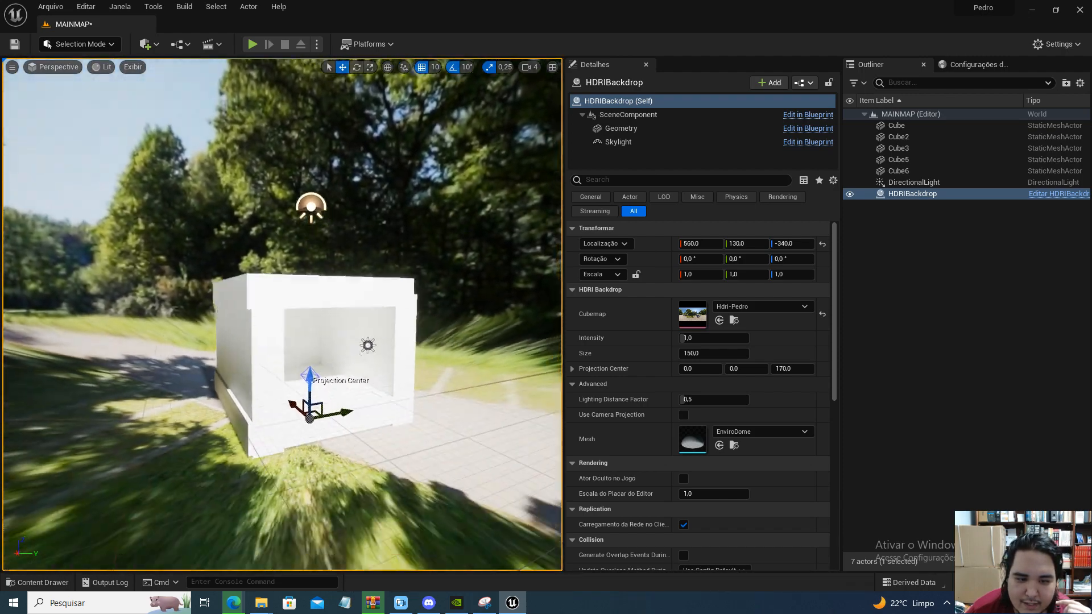
{"action": "key", "text": "w"}
{"action": "right_click_drag", "start_coordinate": [282, 314], "coordinate": [171, 314]}
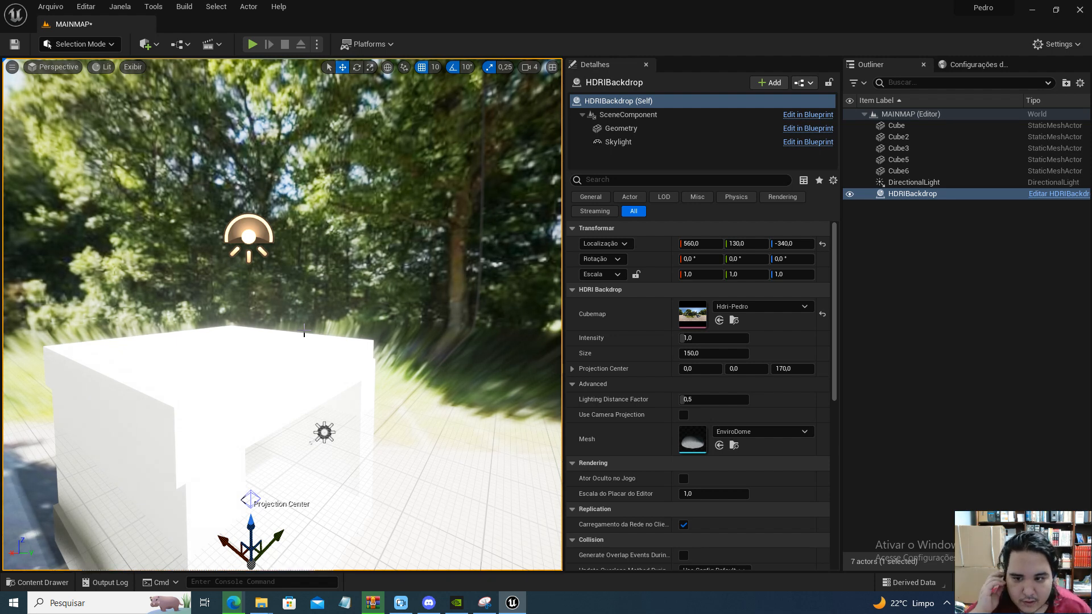
Raise the HDRIBackdrop's projection center to a Z value of 600
{"action": "right_click_drag", "start_coordinate": [408, 324], "coordinate": [364, 352]}
{"action": "right_click_drag", "start_coordinate": [297, 275], "coordinate": [347, 279]}
{"action": "left_click", "coordinate": [275, 324]}
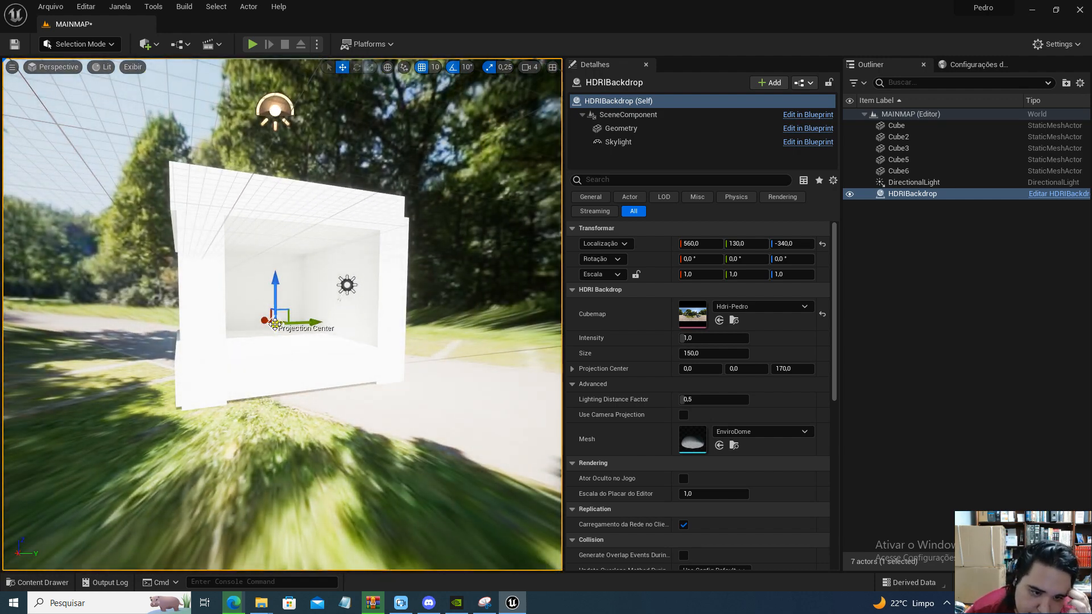
{"action": "left_click_drag", "start_coordinate": [276, 287], "coordinate": [265, 134]}
Examine the backdrop through the room's opening and inspect the settings of the HDRIBackdrop's Skylight component
{"action": "key", "text": "w"}
{"action": "right_click_drag", "start_coordinate": [310, 315], "coordinate": [74, 314]}
{"action": "key", "text": "w"}
{"action": "key", "text": "s"}
{"action": "key", "text": "w"}
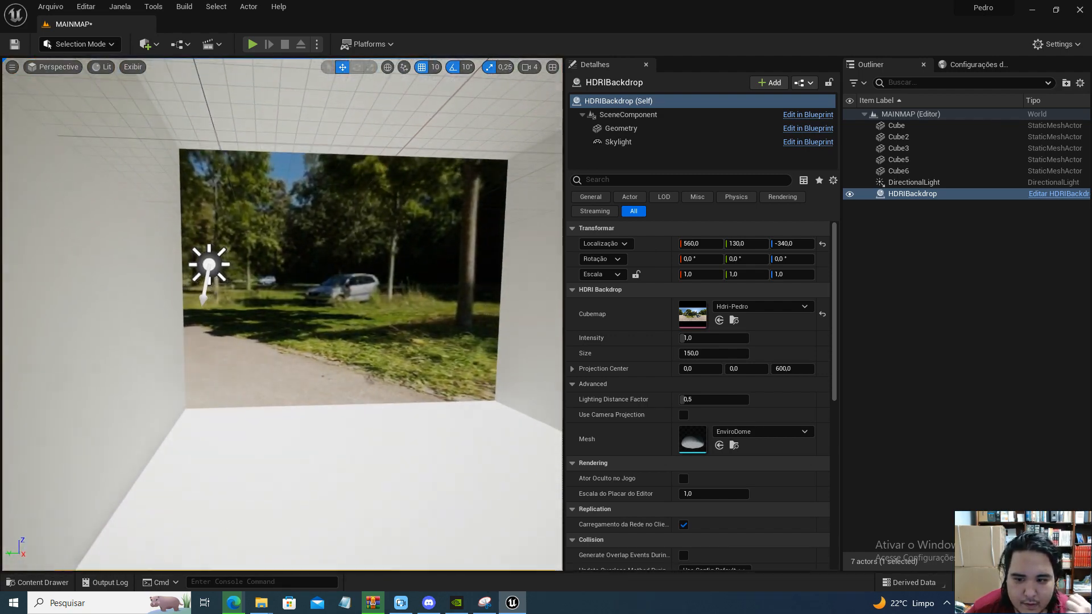
{"action": "left_click", "coordinate": [637, 144]}
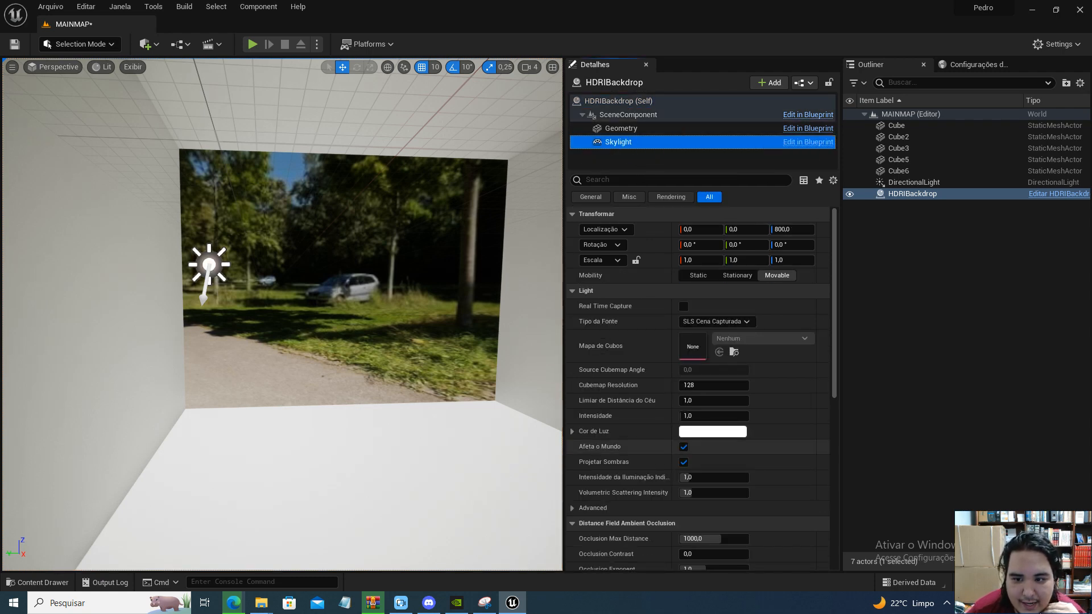
Set the Skylight's source type to SLS Mapa de Cubos Especificado and assign the Hdri-Pedro cubemap to it
{"action": "left_click", "coordinate": [713, 321]}
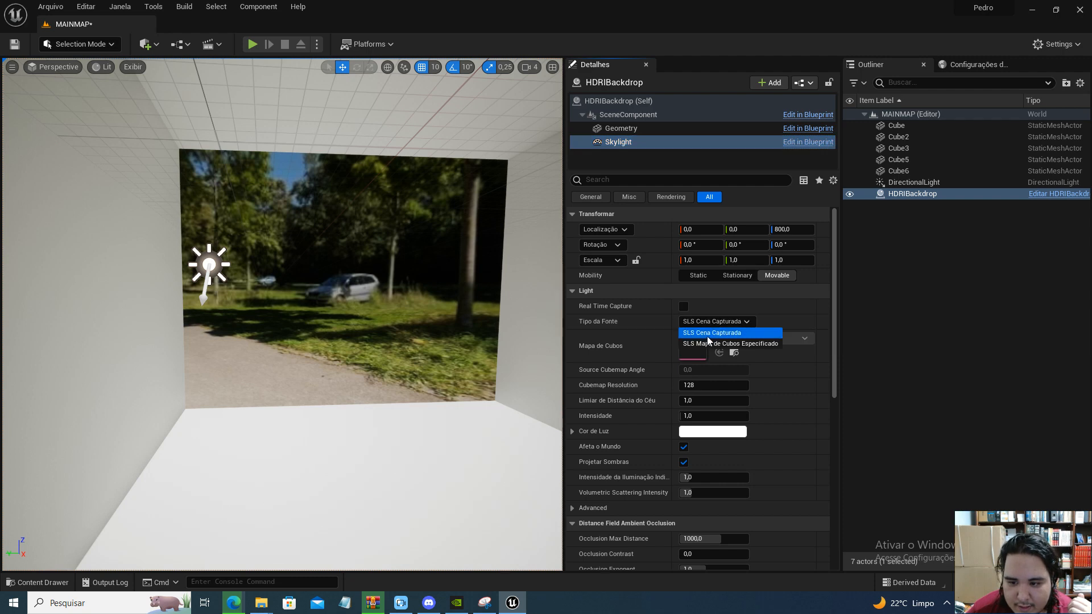
{"action": "left_click", "coordinate": [703, 344]}
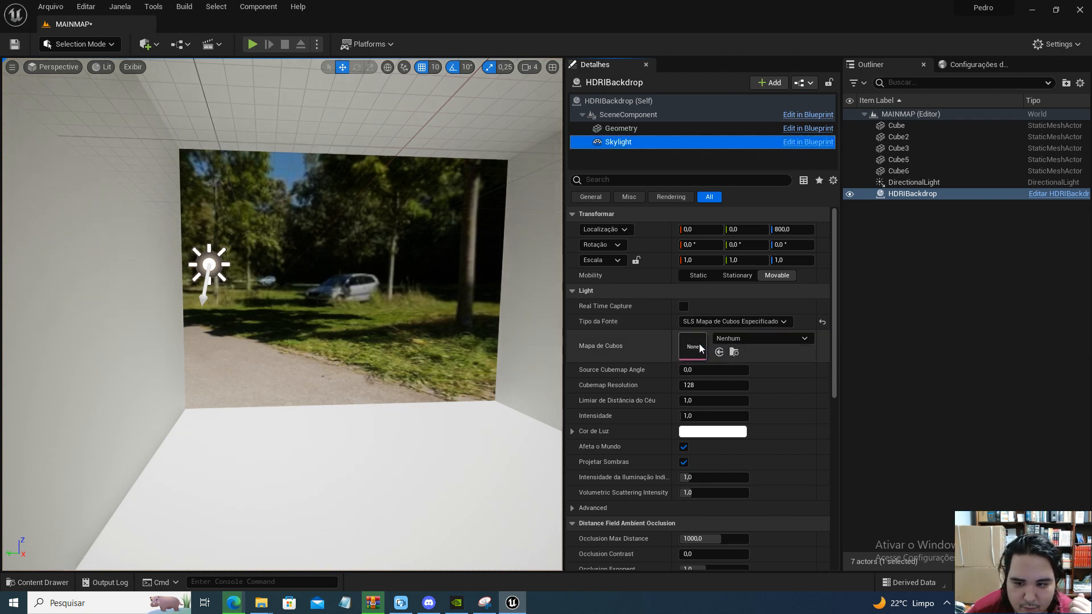
{"action": "left_click", "coordinate": [733, 338]}
{"action": "left_click", "coordinate": [721, 439]}
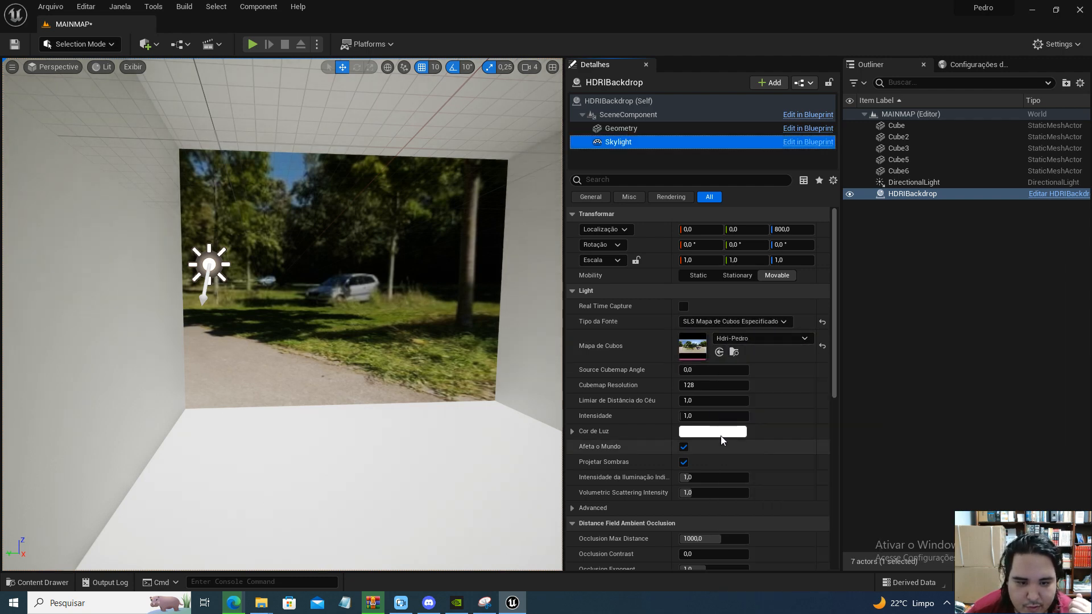
Set the Skylight's cubemap resolution to 256 and its source cubemap angle to about 60.48
{"action": "right_click_drag", "start_coordinate": [403, 353], "coordinate": [431, 364]}
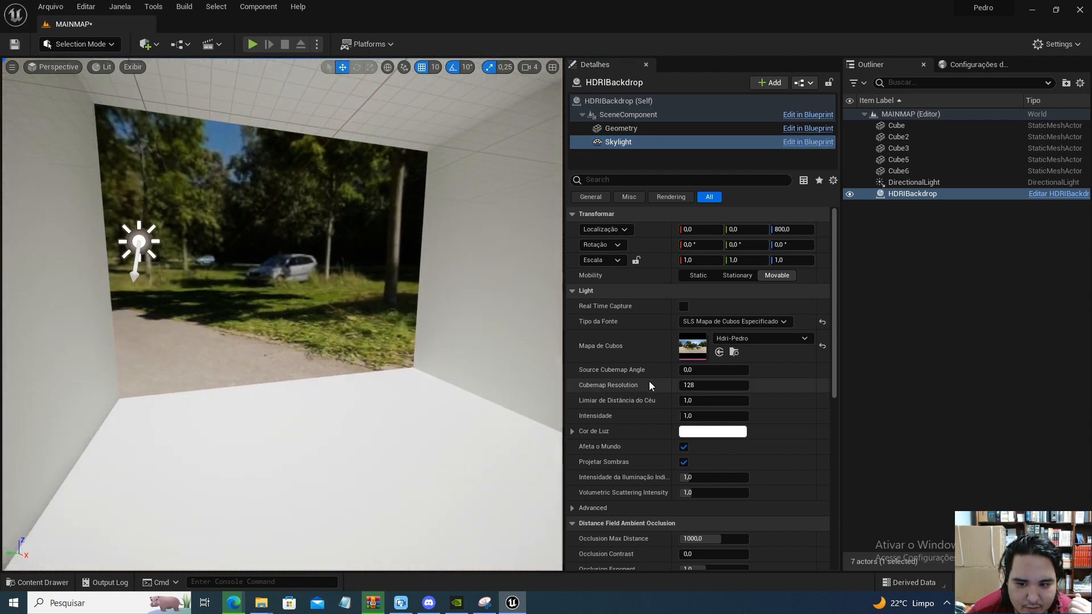
{"action": "left_click", "coordinate": [698, 385]}
{"action": "type", "text": "256"}
{"action": "key", "text": "Return"}
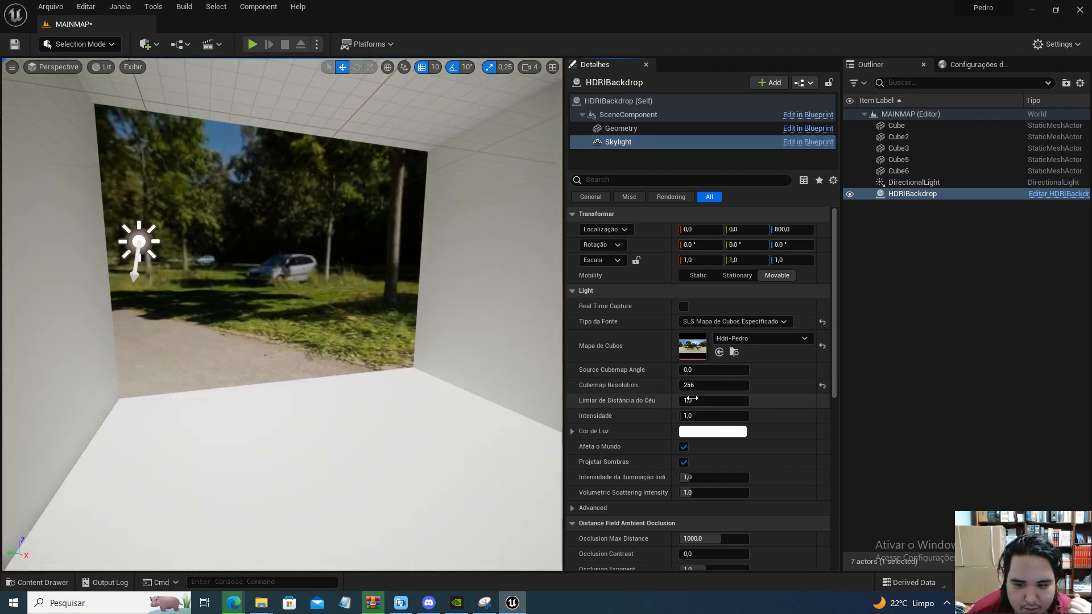
{"action": "left_click_drag", "start_coordinate": [696, 370], "coordinate": [707, 370]}
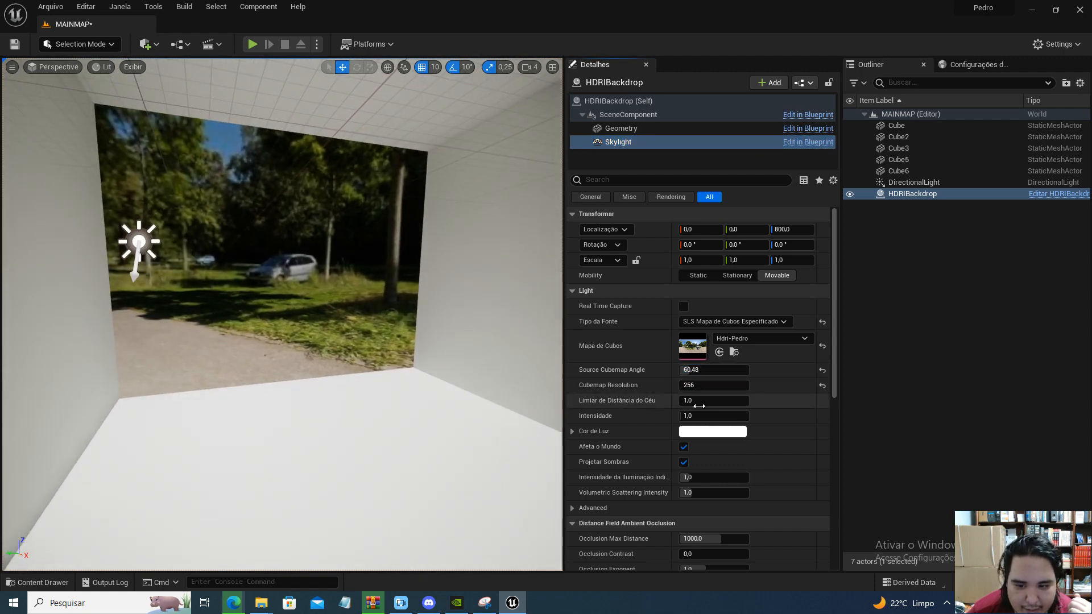
Raise the Skylight's intensity to about 11.68 and its source cubemap angle to about 86.4, checking the light on the room's walls
{"action": "left_click_drag", "start_coordinate": [695, 416], "coordinate": [717, 416]}
{"action": "right_click_drag", "start_coordinate": [356, 330], "coordinate": [341, 307]}
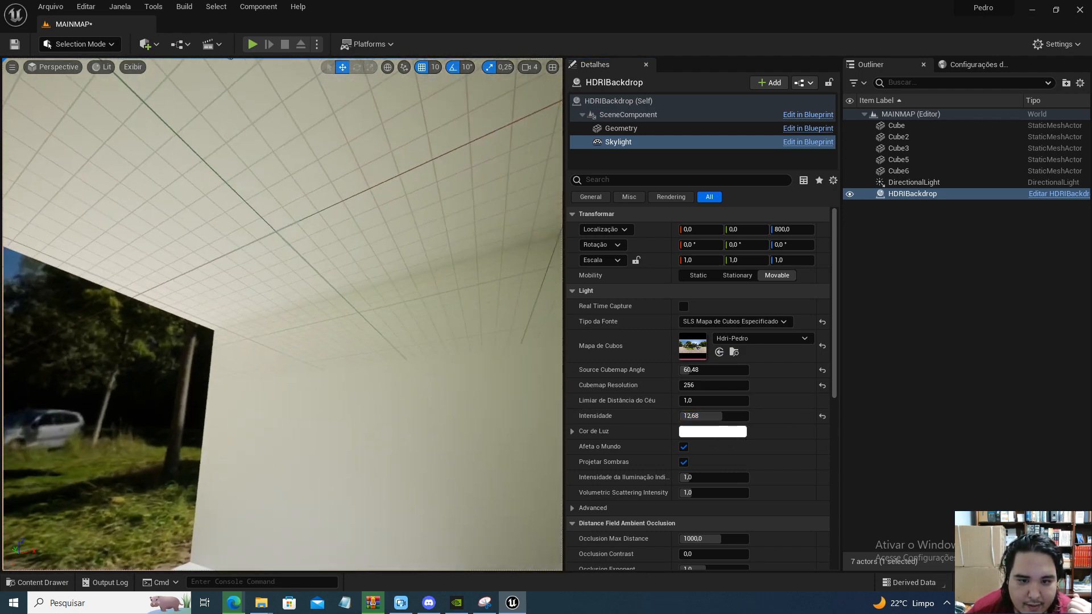
{"action": "right_click_drag", "start_coordinate": [264, 284], "coordinate": [262, 319]}
{"action": "mouse_move", "coordinate": [716, 419]}
{"action": "left_mouse_down"}
{"action": "mouse_move", "coordinate": [688, 419]}
{"action": "mouse_move", "coordinate": [714, 415]}
{"action": "left_mouse_up"}
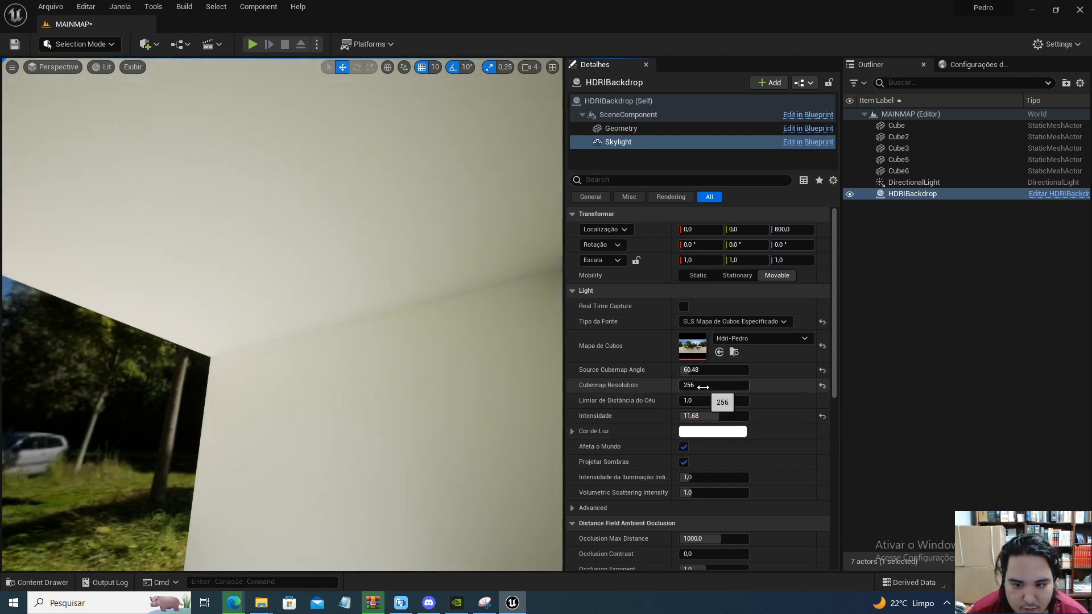
{"action": "mouse_move", "coordinate": [698, 371]}
{"action": "left_mouse_down"}
{"action": "mouse_move", "coordinate": [751, 371]}
{"action": "mouse_move", "coordinate": [681, 371]}
{"action": "mouse_move", "coordinate": [695, 370]}
{"action": "left_mouse_up"}
Examine the panoramic surroundings outside and the lighting inside the room, with the HDRIBackdrop deselected for the closing view
{"action": "right_click_drag", "start_coordinate": [311, 265], "coordinate": [222, 290]}
{"action": "key", "text": "w"}
{"action": "right_click_drag", "start_coordinate": [323, 331], "coordinate": [262, 331]}
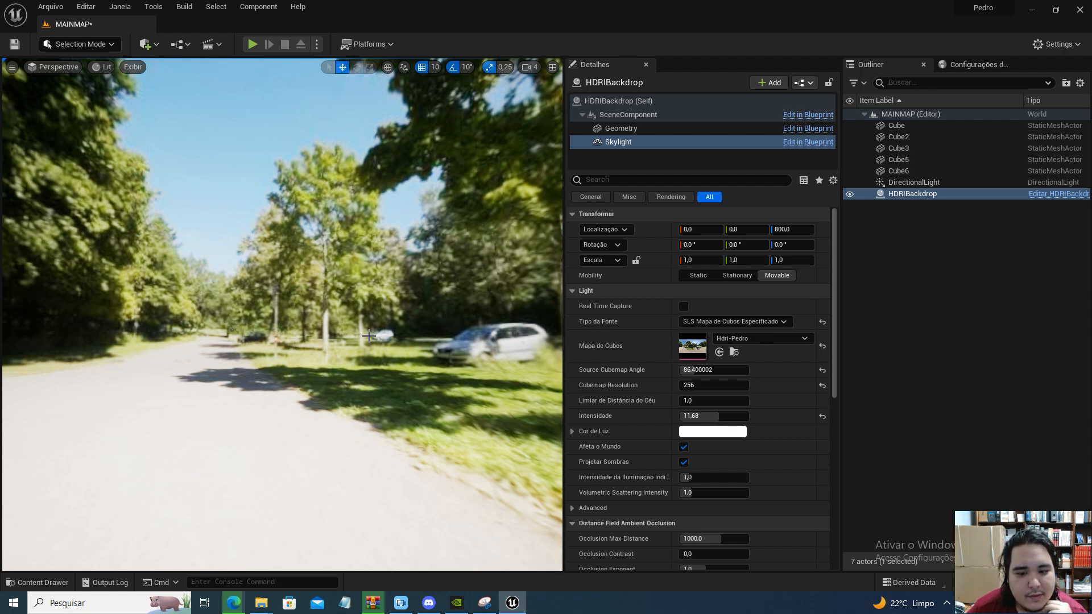
{"action": "mouse_move", "coordinate": [406, 338]}
{"action": "right_mouse_down"}
{"action": "mouse_move", "coordinate": [637, 339]}
{"action": "mouse_move", "coordinate": [424, 336]}
{"action": "right_mouse_up"}
{"action": "key", "text": "w"}
{"action": "key", "text": "w"}
{"action": "right_click_drag", "start_coordinate": [328, 321], "coordinate": [392, 322]}
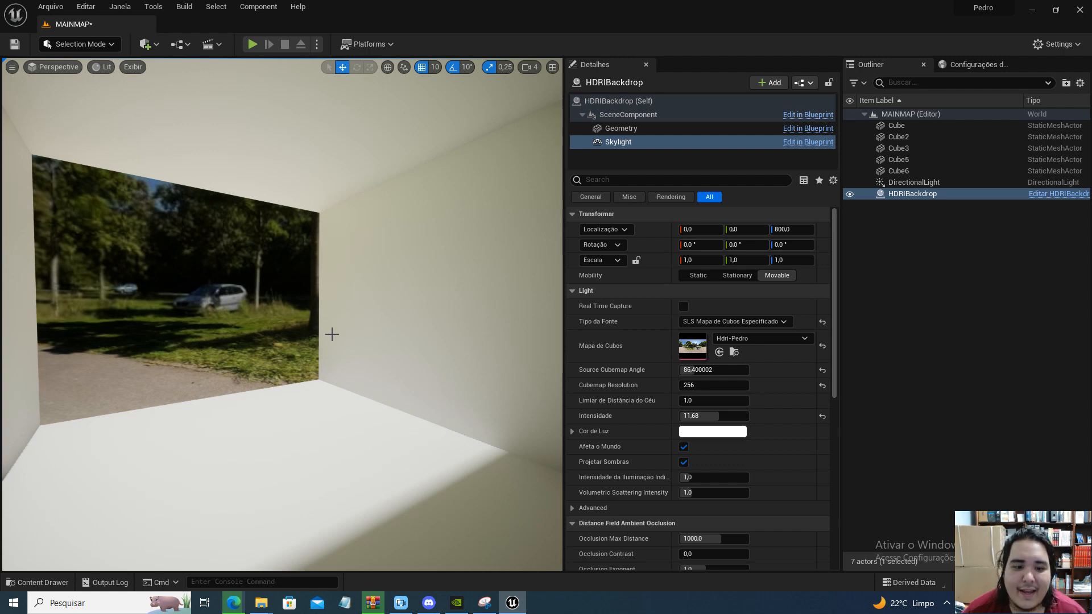
{"action": "right_click_drag", "start_coordinate": [319, 283], "coordinate": [289, 289]}
{"action": "left_click", "coordinate": [317, 282]}
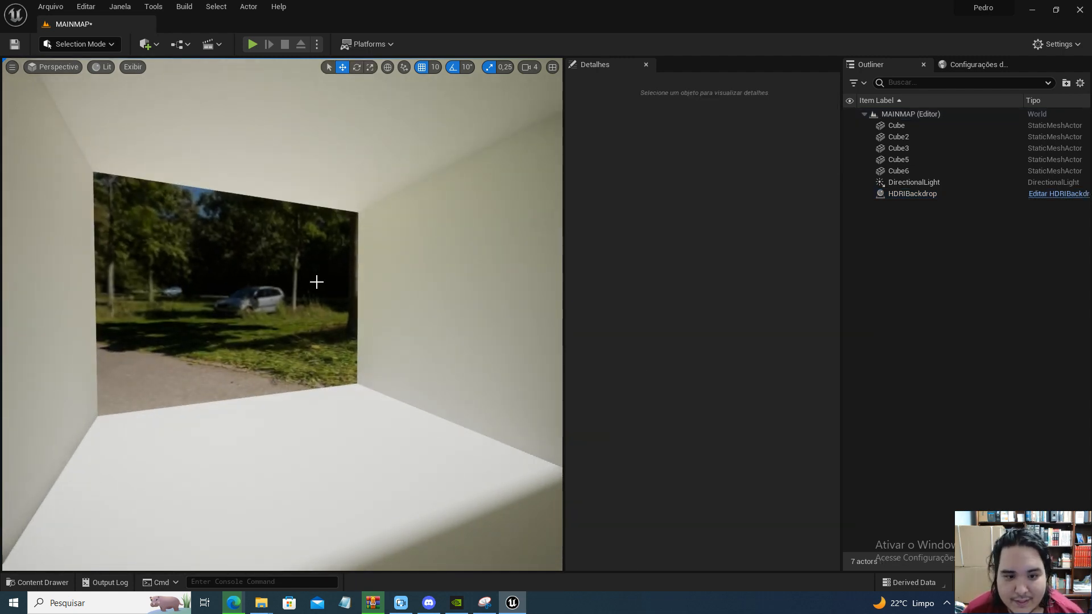
{"action": "mouse_move", "coordinate": [348, 378]}
{"action": "left_mouse_down"}
{"action": "mouse_move", "coordinate": [381, 344]}
{"action": "mouse_move", "coordinate": [344, 365]}
{"action": "left_mouse_up"}
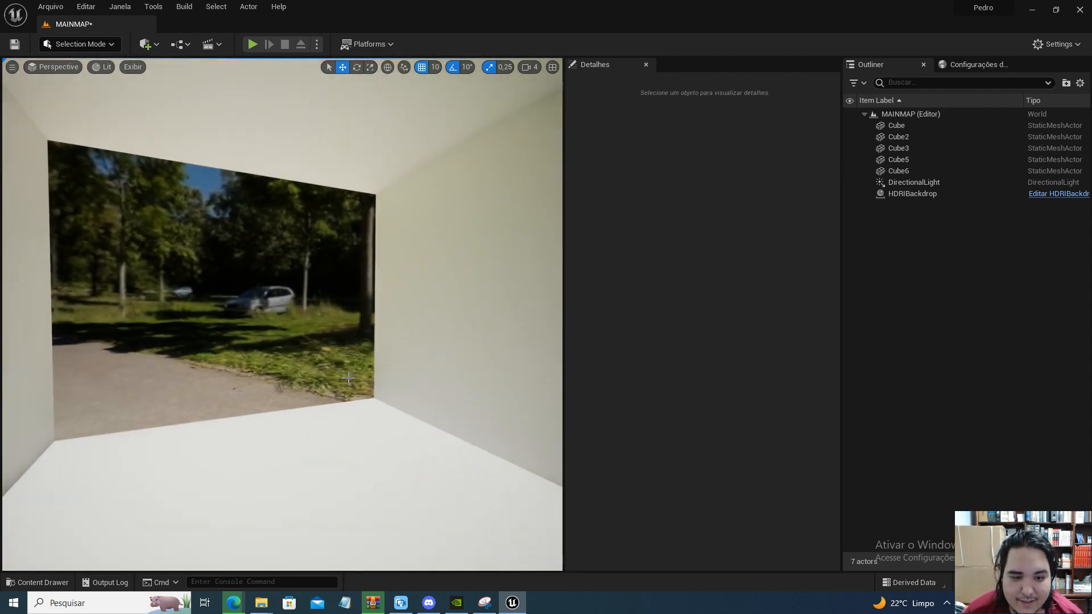